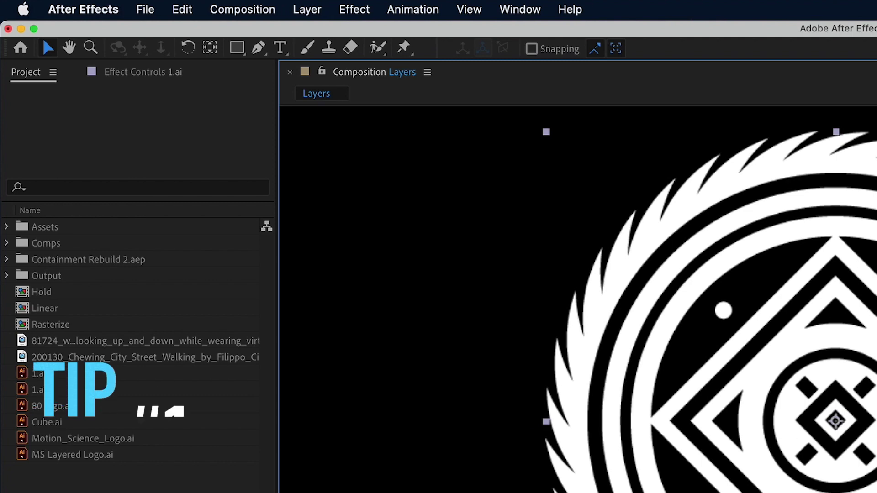
# Move the logo's anchor point down-left of centre and test-rotate the logo around it.
pyautogui.click(209, 48)
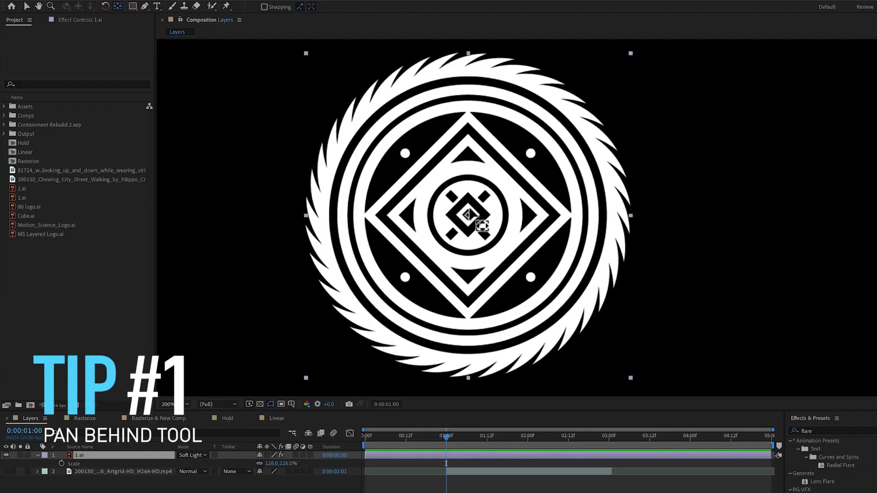
pyautogui.moveTo(470, 216)
pyautogui.mouseDown()
pyautogui.moveTo(470, 207)
pyautogui.moveTo(439, 231)
pyautogui.moveTo(399, 240)
pyautogui.moveTo(389, 170)
pyautogui.moveTo(388, 183)
pyautogui.mouseUp()
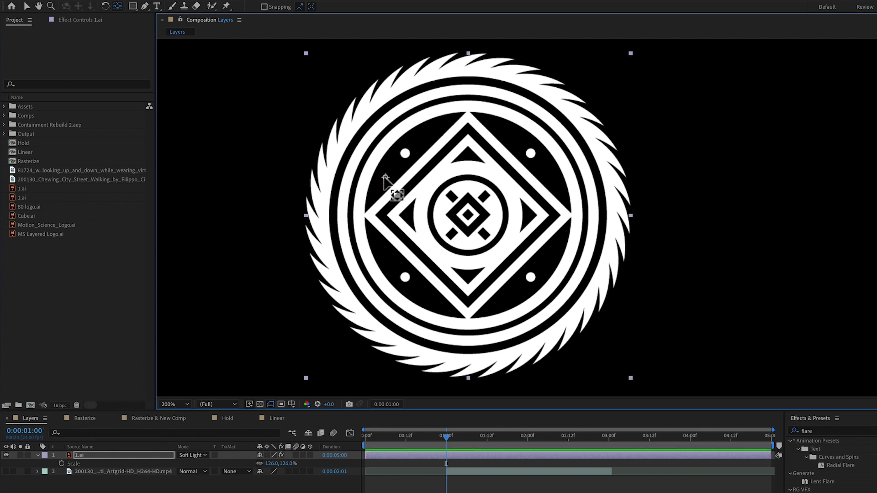
pyautogui.press('r')
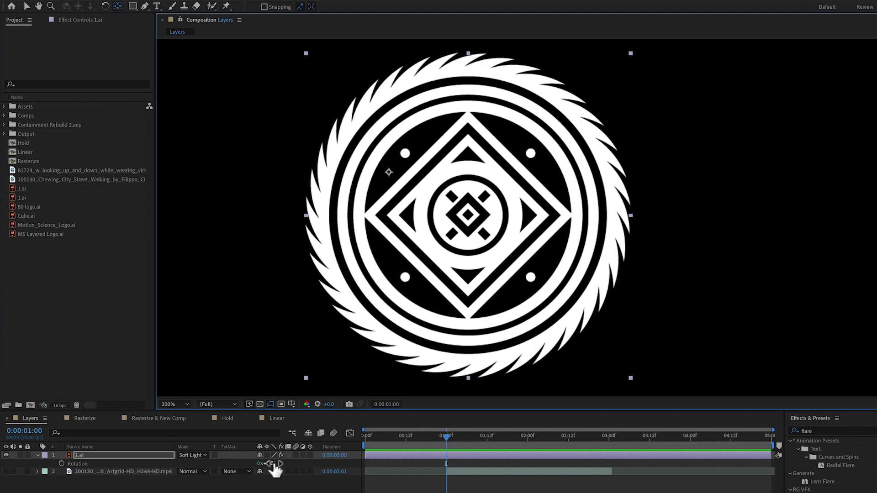
pyautogui.moveTo(273, 464)
pyautogui.mouseDown()
pyautogui.moveTo(294, 462)
pyautogui.moveTo(254, 460)
pyautogui.moveTo(281, 458)
pyautogui.moveTo(264, 464)
pyautogui.moveTo(275, 464)
pyautogui.mouseUp()
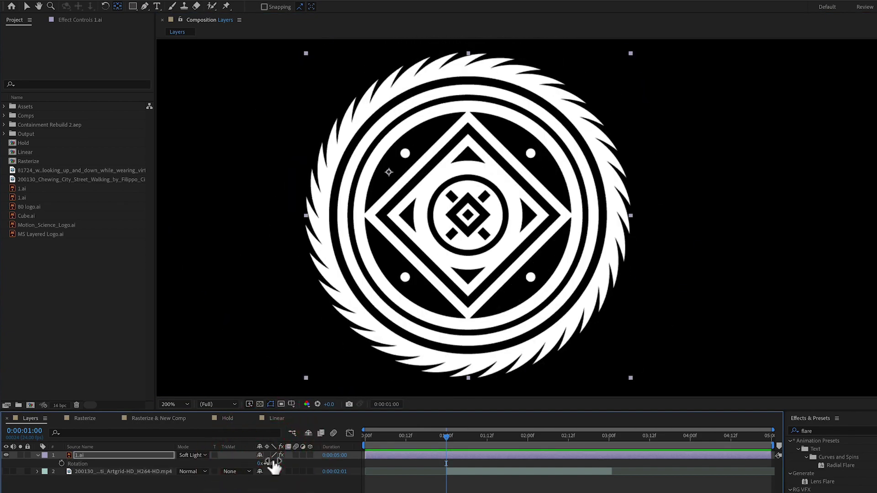
# Move the anchor point to the logo's lower right, test-rotate, then return rotation to 0.
pyautogui.moveTo(389, 172); pyautogui.dragTo(547, 269)
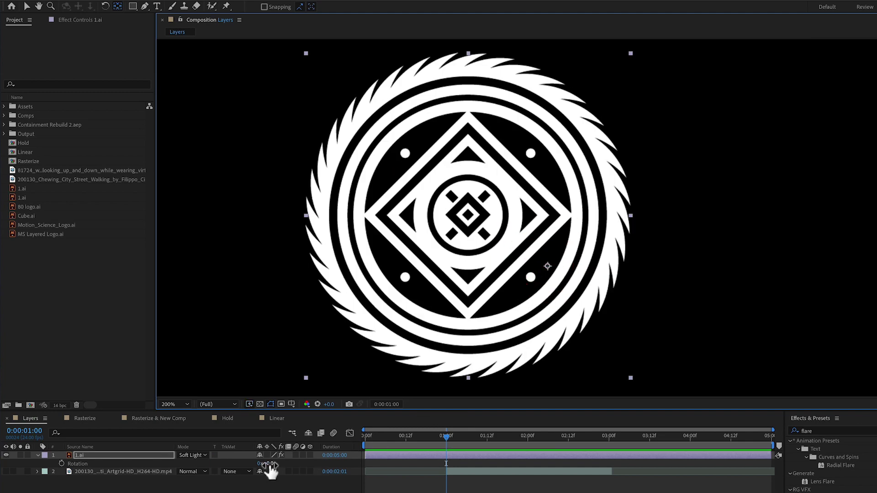
pyautogui.moveTo(271, 464); pyautogui.dragTo(297, 461)
pyautogui.hotkey('ctrl', 'z')
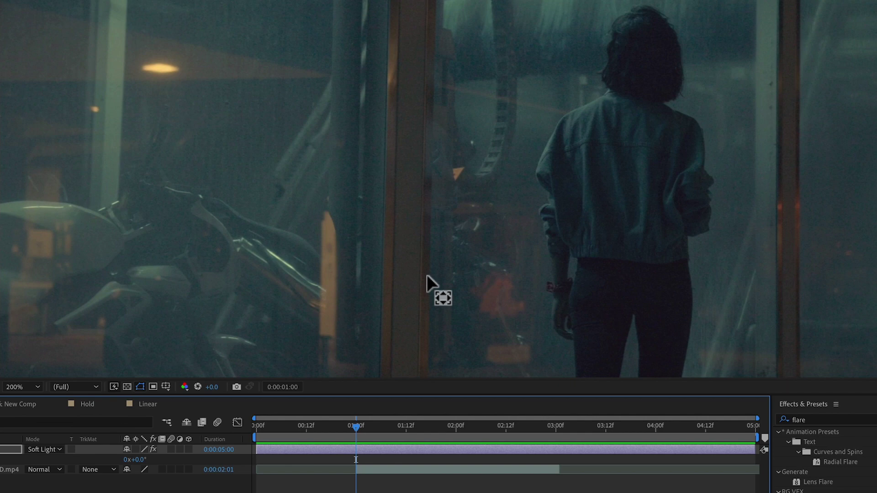
# Slip the street footage layer to another section and trim its out-point to 0:00:01:12.
pyautogui.click(466, 472)
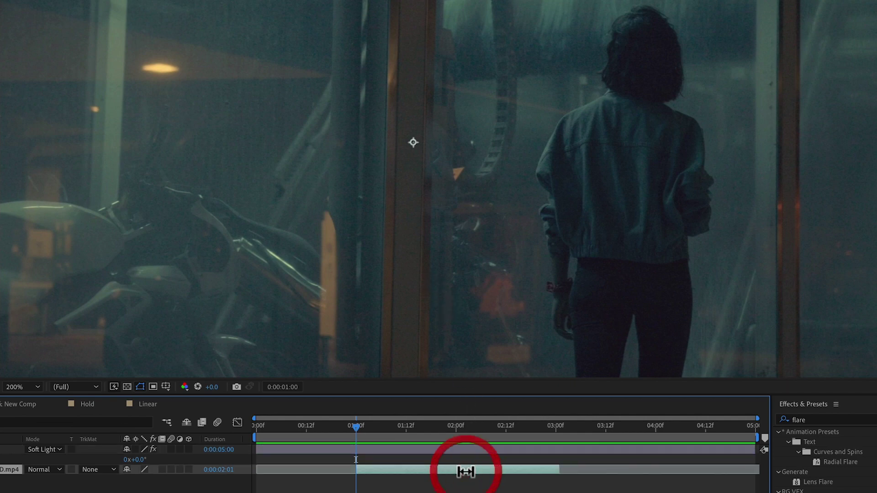
pyautogui.moveTo(463, 471); pyautogui.dragTo(260, 475)
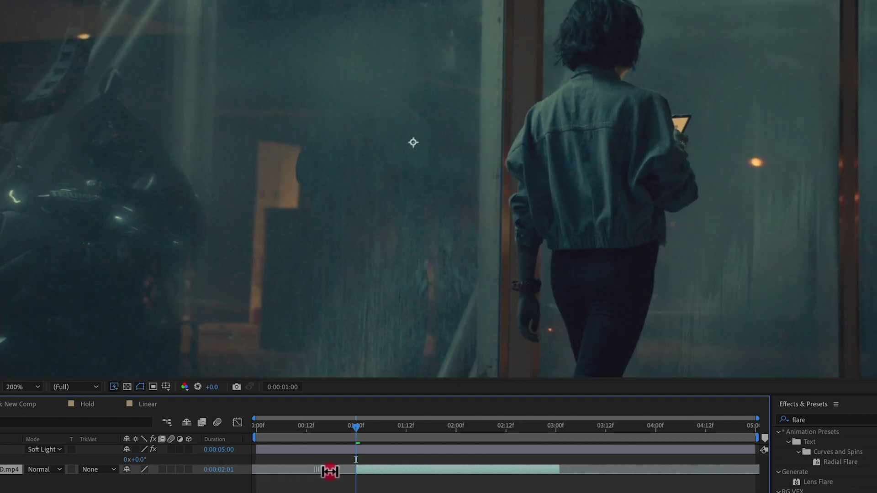
pyautogui.moveTo(469, 473); pyautogui.dragTo(437, 472)
pyautogui.moveTo(558, 472); pyautogui.dragTo(385, 473)
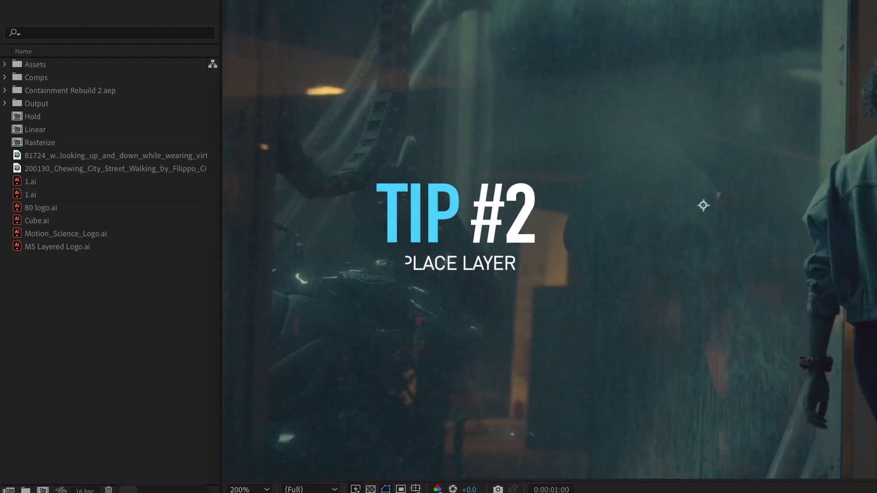
# Replace layer 2 with the 81724 VR headset clip, slip it, then restore the 200130 street clip.
pyautogui.moveTo(111, 157); pyautogui.dragTo(153, 439)
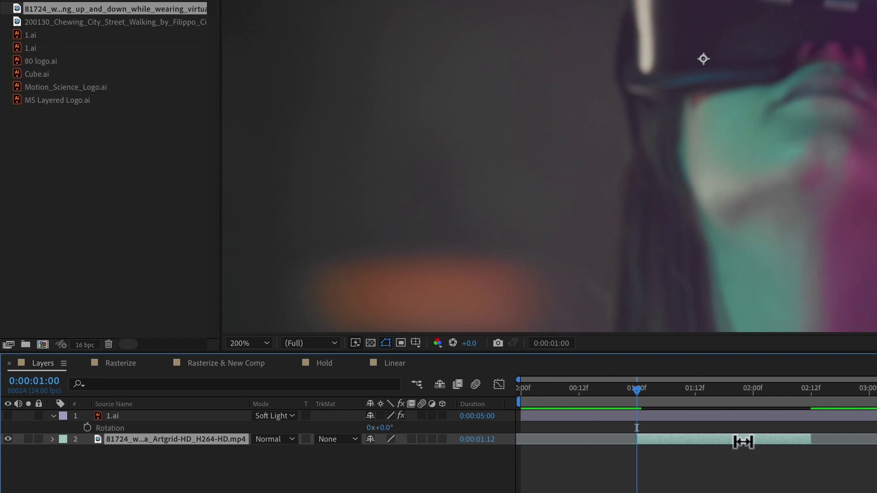
pyautogui.moveTo(740, 440); pyautogui.dragTo(668, 441)
pyautogui.moveTo(48, 23); pyautogui.dragTo(169, 437)
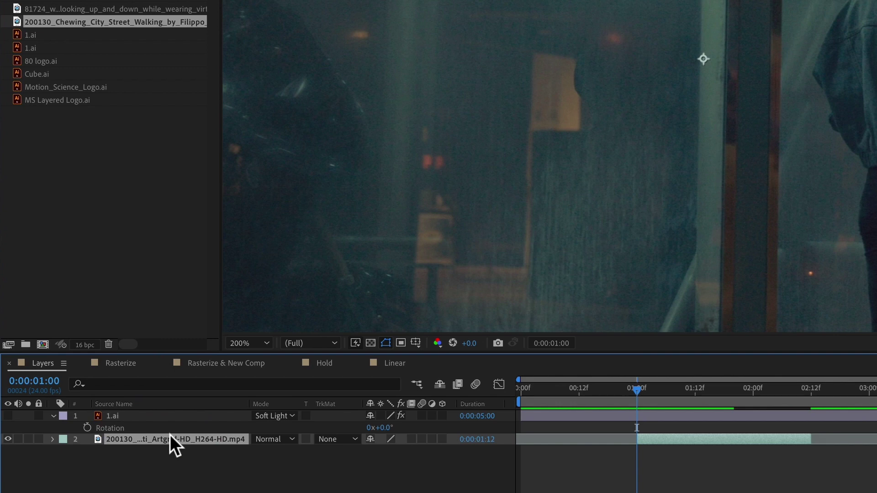
pyautogui.click(110, 416)
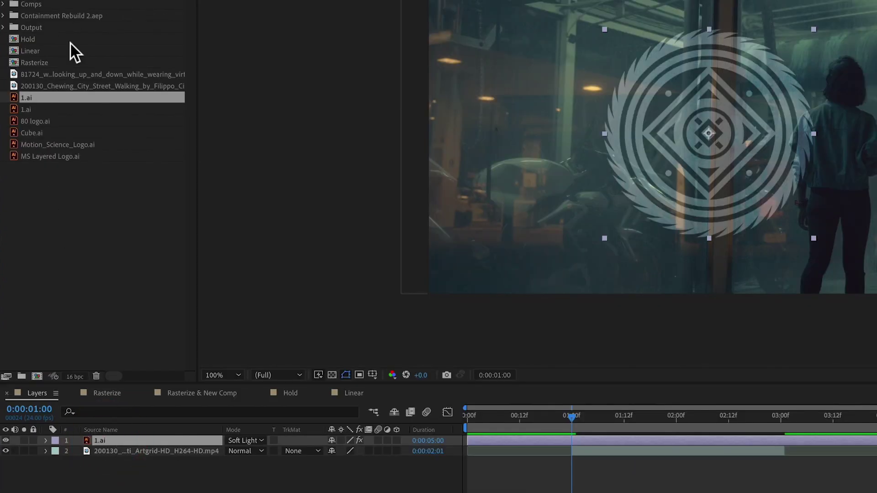
# Replace the logo layer's source with the other 1.ai, scale it to 95%, and reposition it.
pyautogui.click(26, 98)
pyautogui.moveTo(34, 95); pyautogui.dragTo(100, 439)
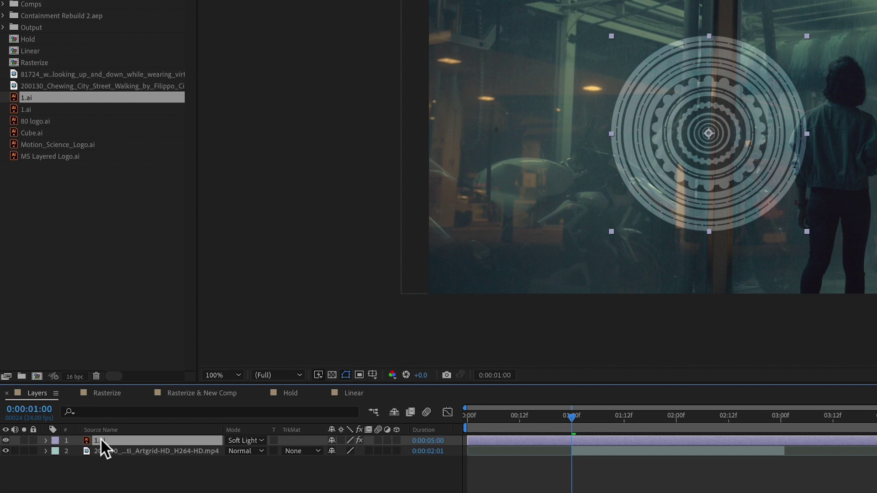
pyautogui.click(100, 440)
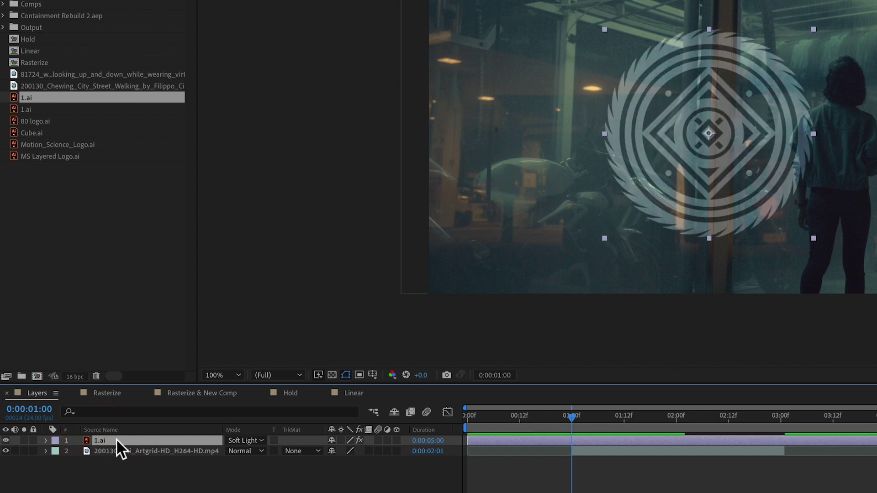
pyautogui.press('s')
pyautogui.moveTo(344, 452); pyautogui.dragTo(328, 455)
pyautogui.moveTo(697, 196); pyautogui.dragTo(536, 241)
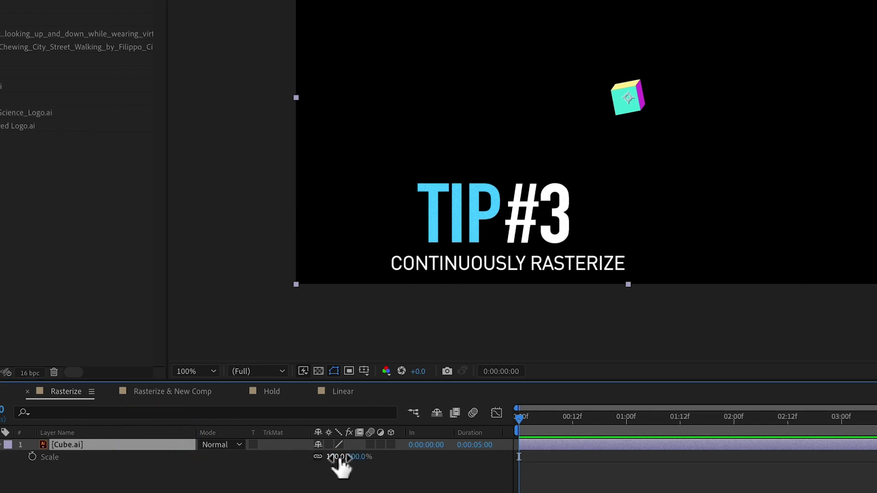
# Enlarge Cube.ai to 261% and test-toggle Continuously Rasterize.
pyautogui.moveTo(336, 457); pyautogui.dragTo(875, 407)
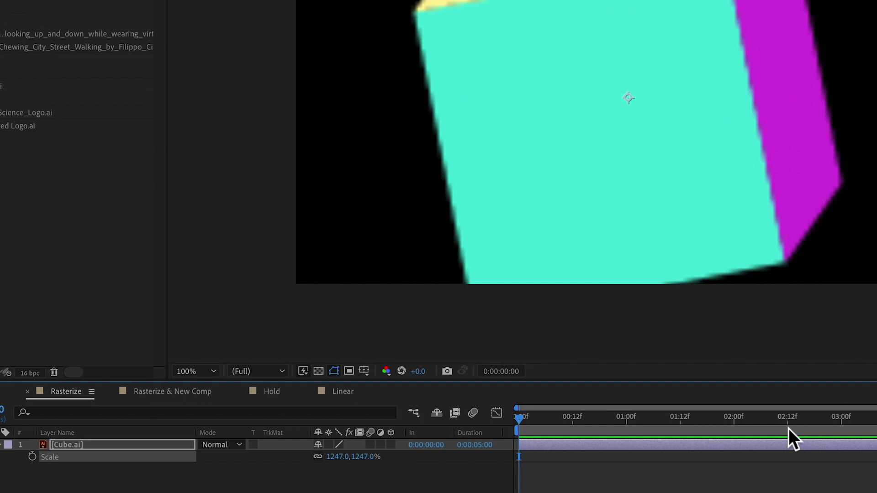
pyautogui.click(330, 445)
pyautogui.click(330, 445)
# Scale the cube to 2214%, move it up and left, and leave Continuously Rasterize on.
pyautogui.moveTo(338, 457); pyautogui.dragTo(875, 447)
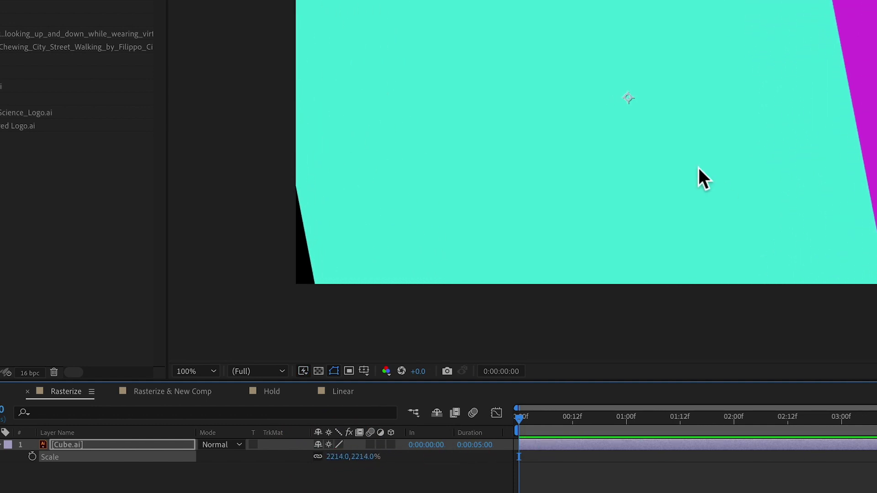
pyautogui.moveTo(724, 166); pyautogui.dragTo(585, 197)
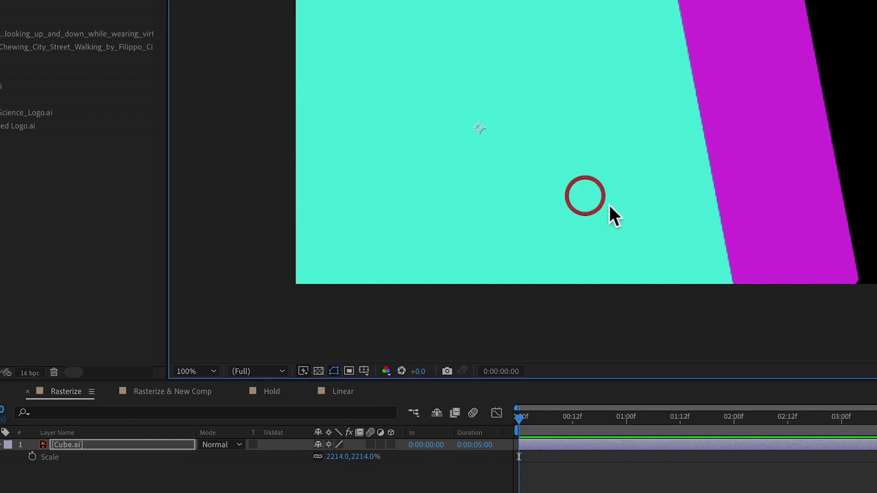
pyautogui.moveTo(660, 169); pyautogui.dragTo(613, 23)
pyautogui.moveTo(633, 96); pyautogui.dragTo(591, 70)
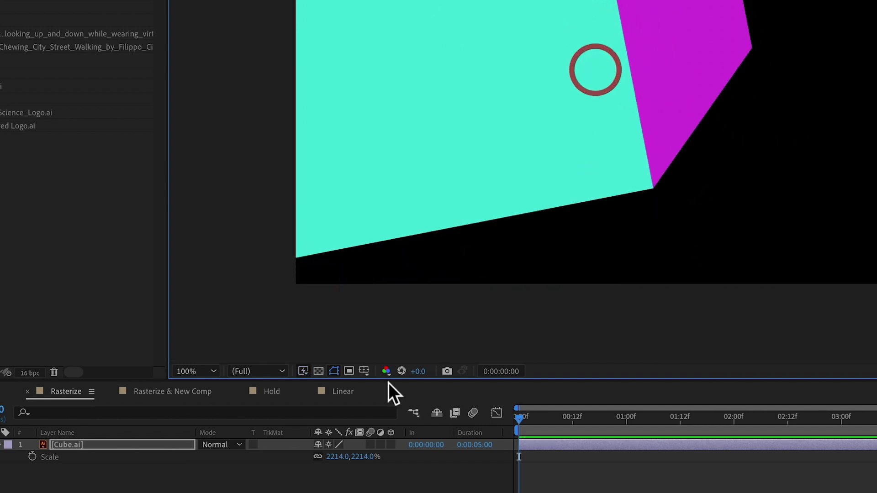
pyautogui.click(329, 443)
pyautogui.click(329, 444)
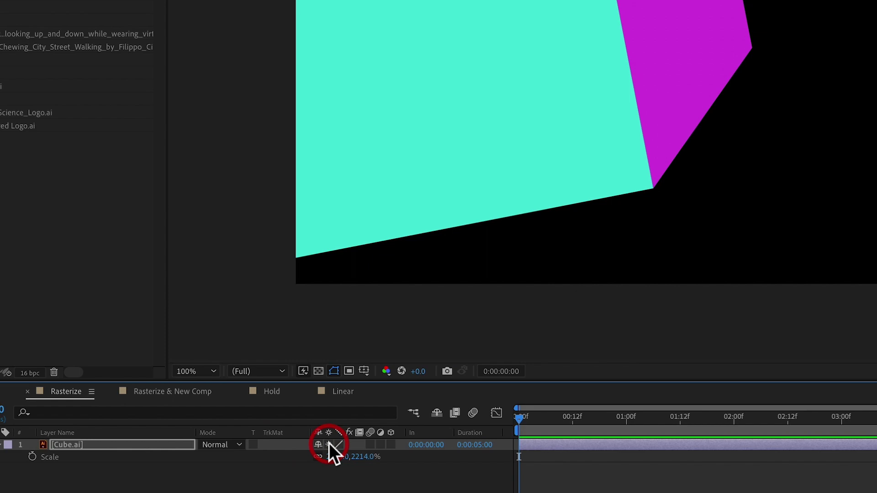
pyautogui.click(329, 443)
pyautogui.click(329, 443)
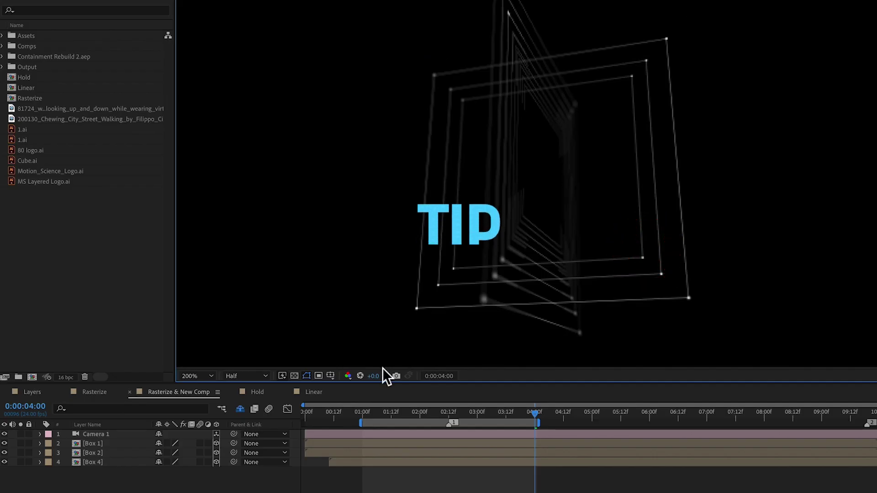
# Preview Rasterize & New Comp, then open the Box 1 precomp and move the time earlier.
pyautogui.click(177, 394)
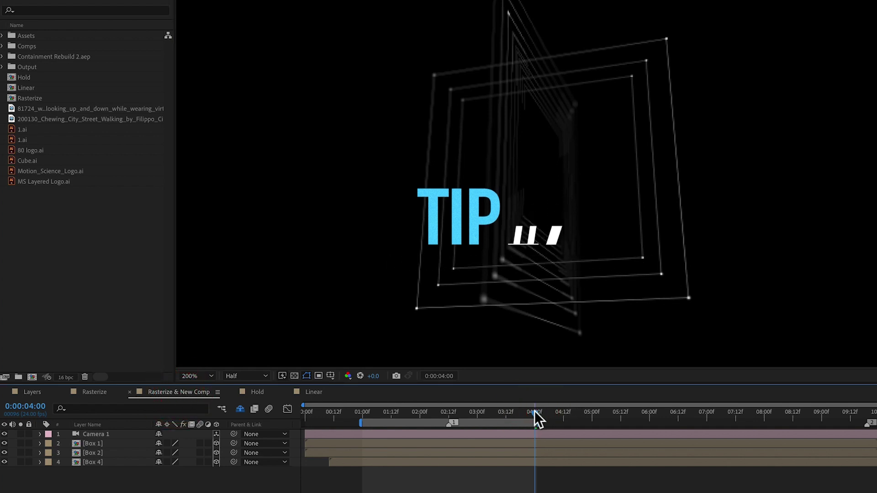
pyautogui.press('space')
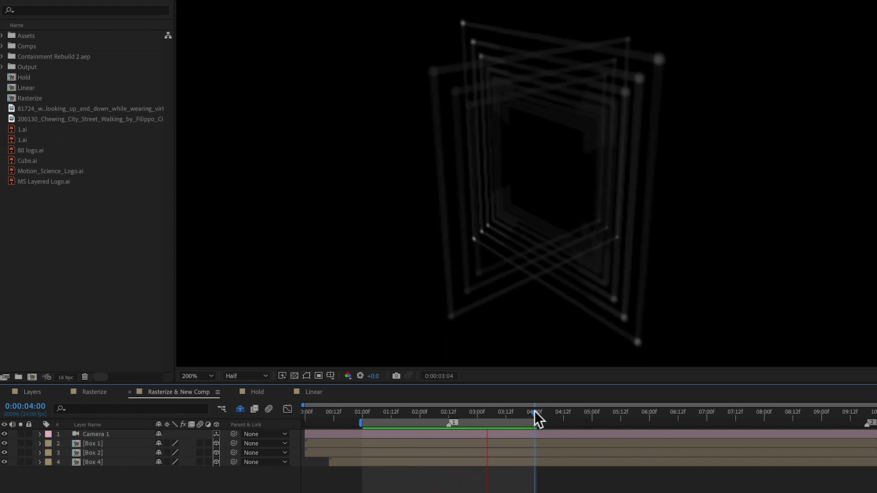
pyautogui.press('space')
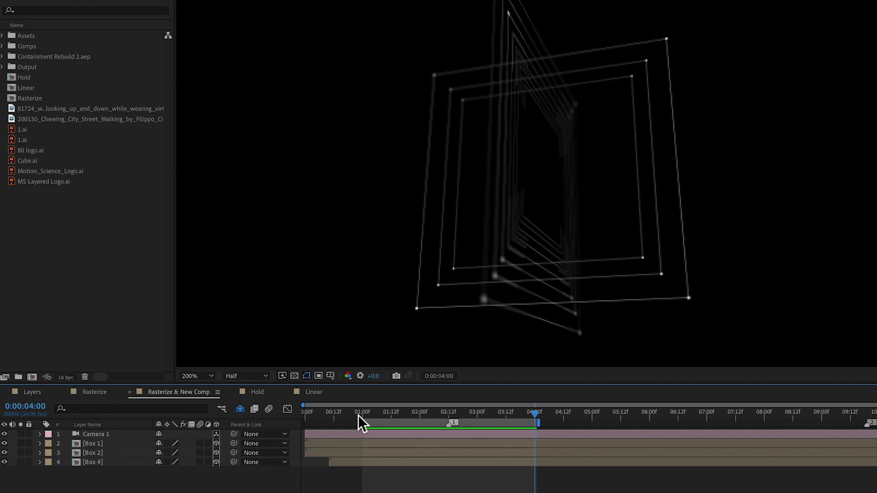
pyautogui.doubleClick(97, 442)
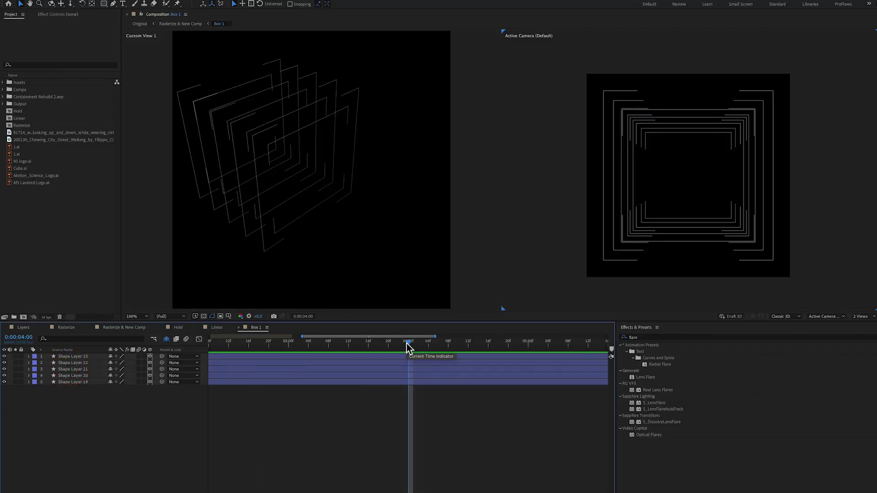
pyautogui.moveTo(407, 343); pyautogui.dragTo(369, 343)
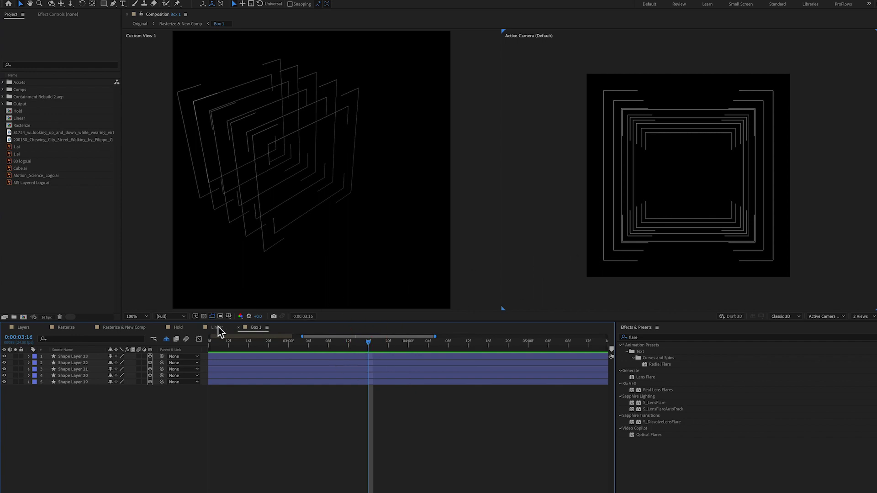
# Open Box 2 and Box 4, viewing Box 4's Box PreComp in a 2 Views Top layout.
pyautogui.click(121, 327)
pyautogui.doubleClick(64, 370)
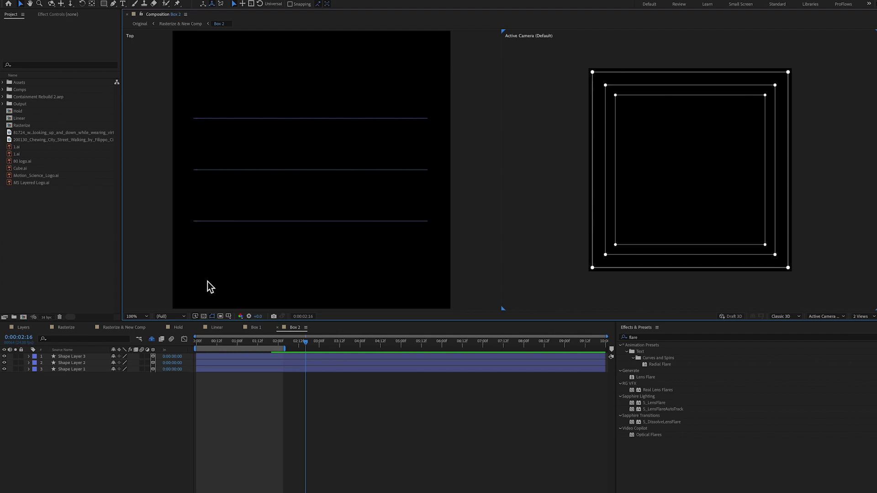
pyautogui.click(131, 327)
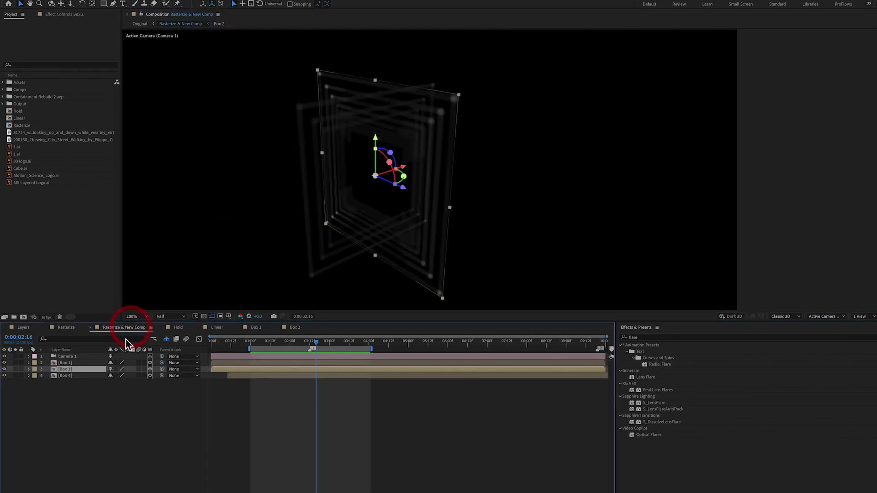
pyautogui.doubleClick(64, 377)
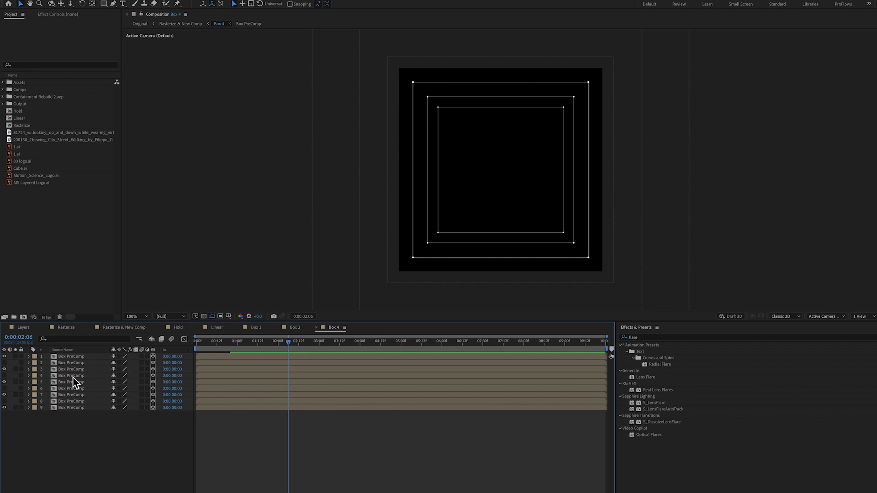
pyautogui.click(79, 357)
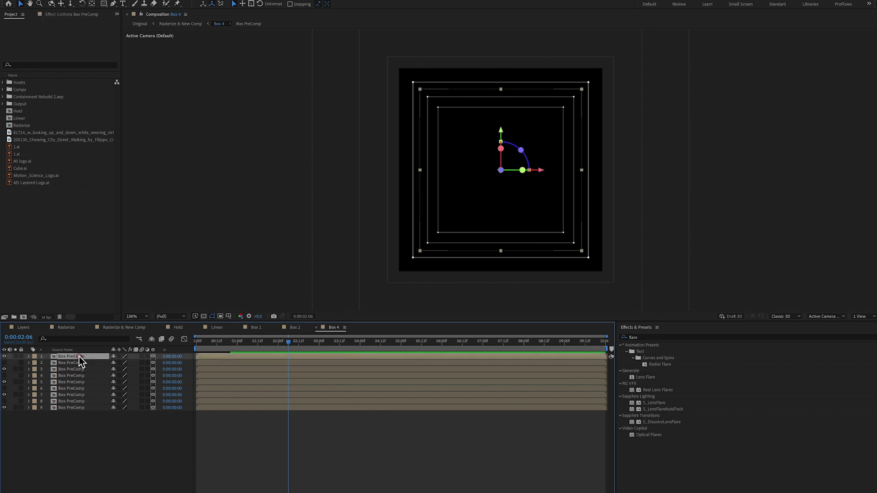
pyautogui.click(863, 317)
pyautogui.click(863, 333)
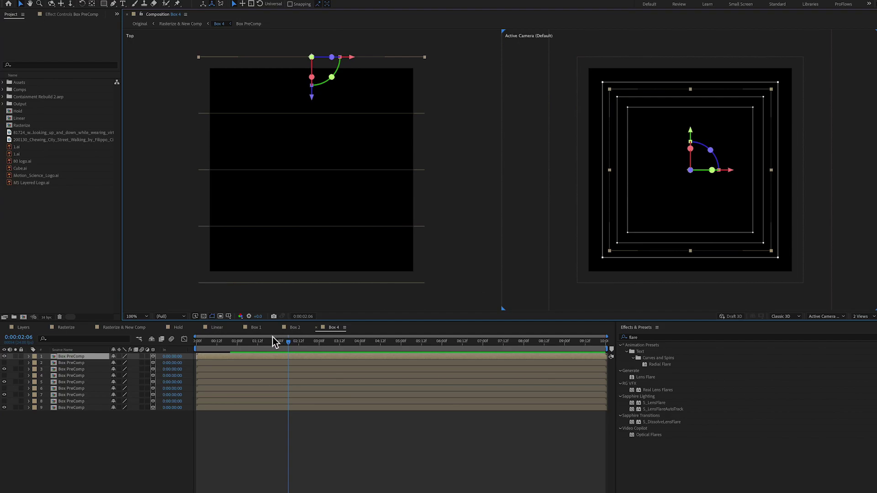
pyautogui.click(130, 328)
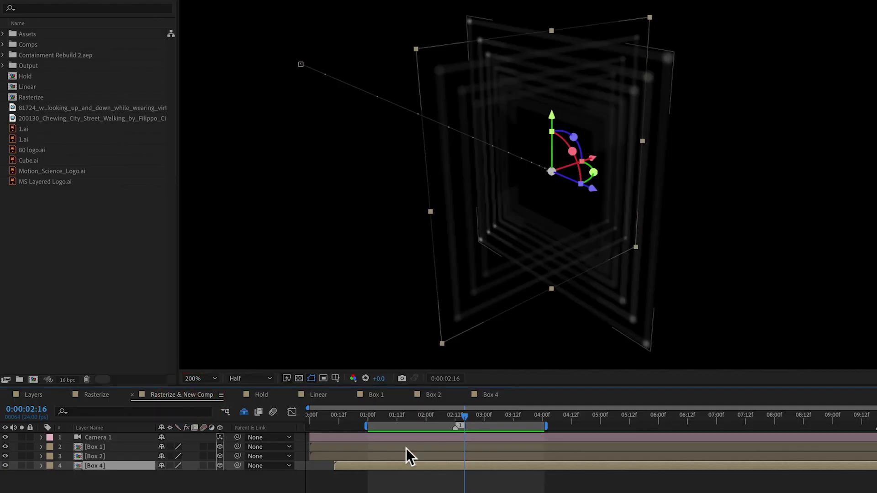
# Turn on Collapse Transformations for Box 1, Box 2 and Box 4, then preview the 3D boxes.
pyautogui.press('space')
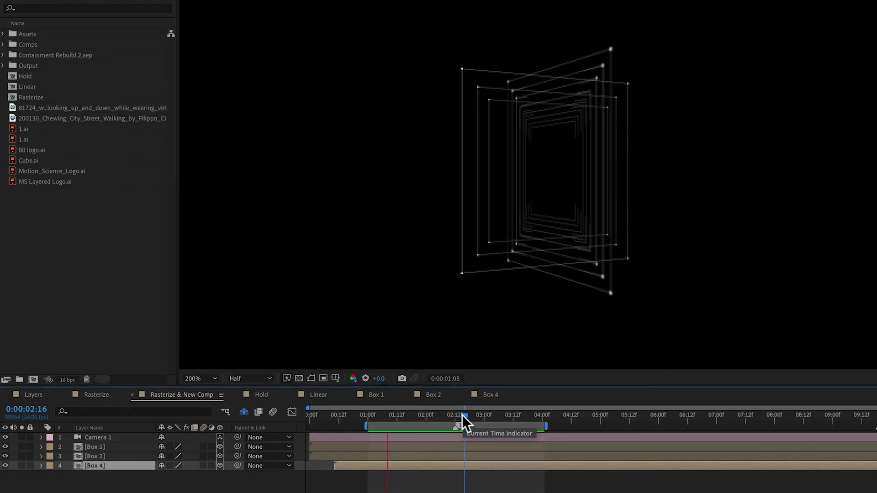
pyautogui.press('space')
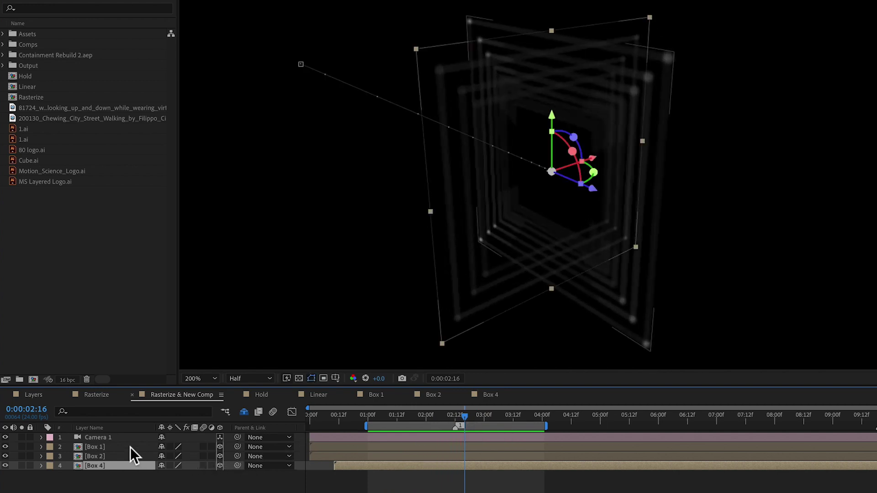
pyautogui.click(116, 446)
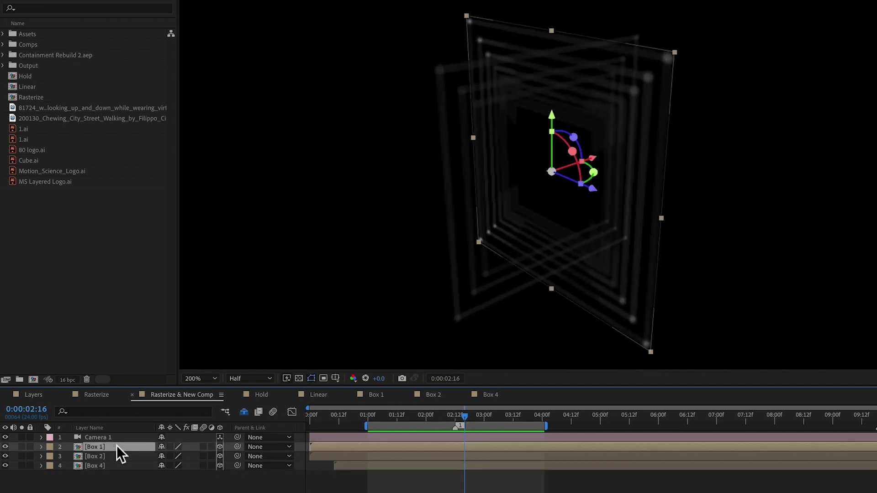
pyautogui.click(168, 447)
pyautogui.click(168, 447)
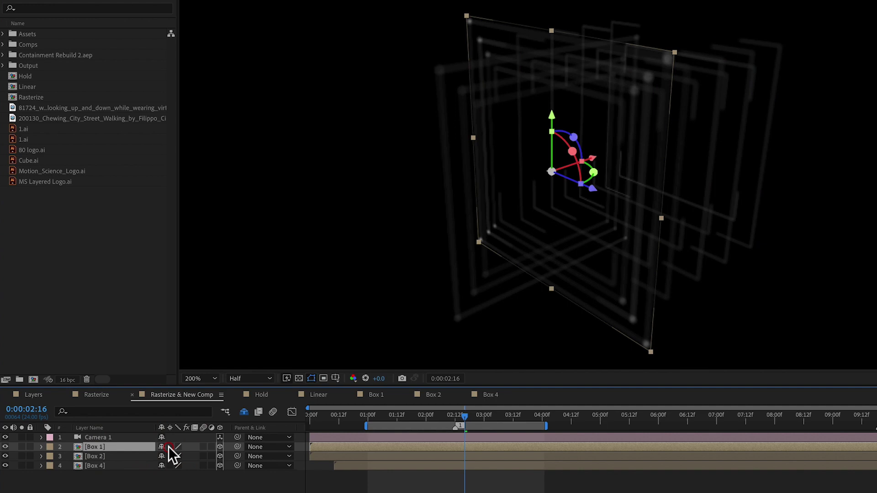
pyautogui.click(169, 447)
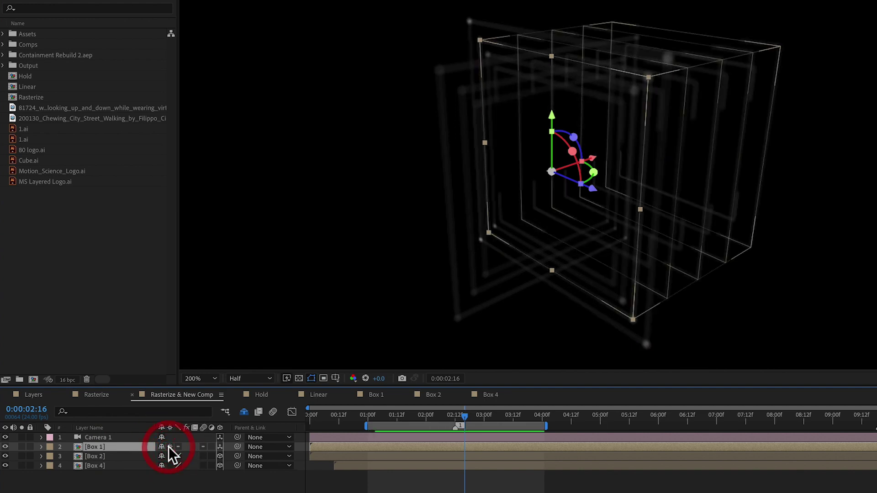
pyautogui.click(113, 456)
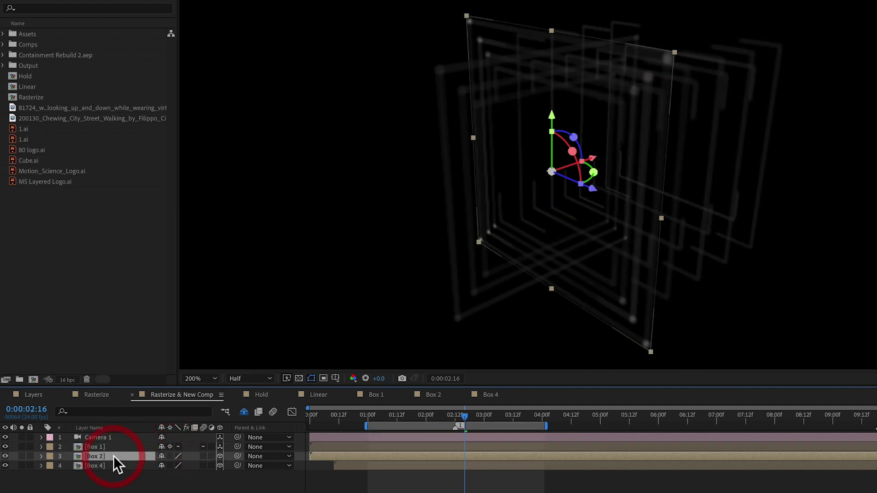
pyautogui.click(168, 456)
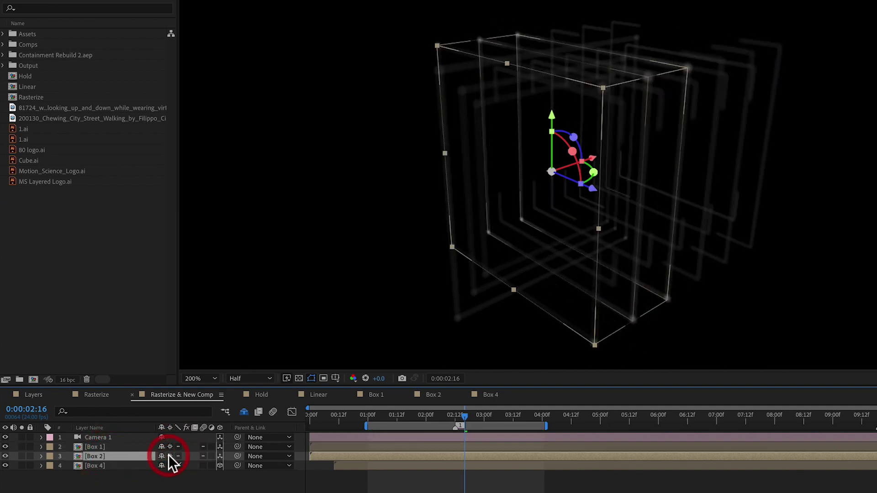
pyautogui.click(117, 466)
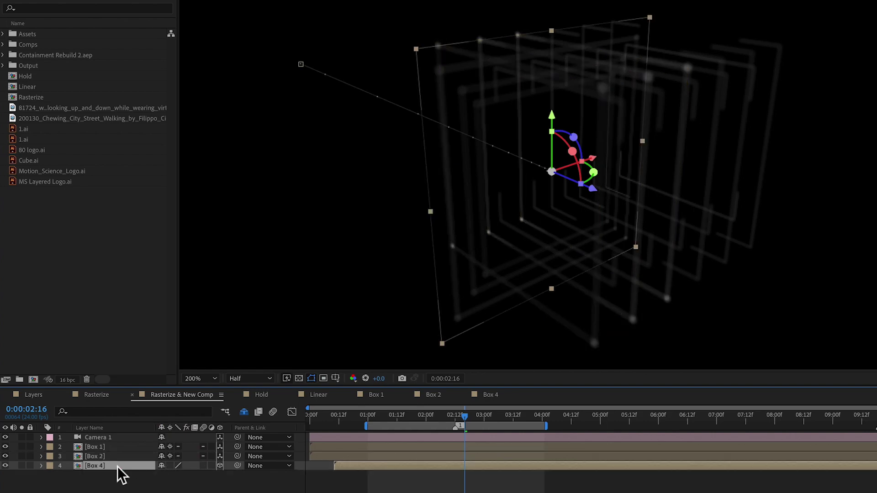
pyautogui.click(169, 466)
pyautogui.click(425, 491)
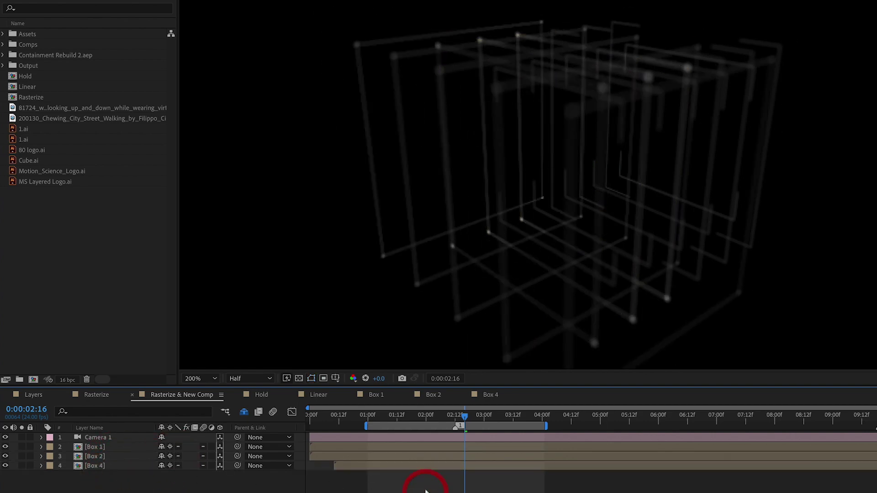
pyautogui.press('space')
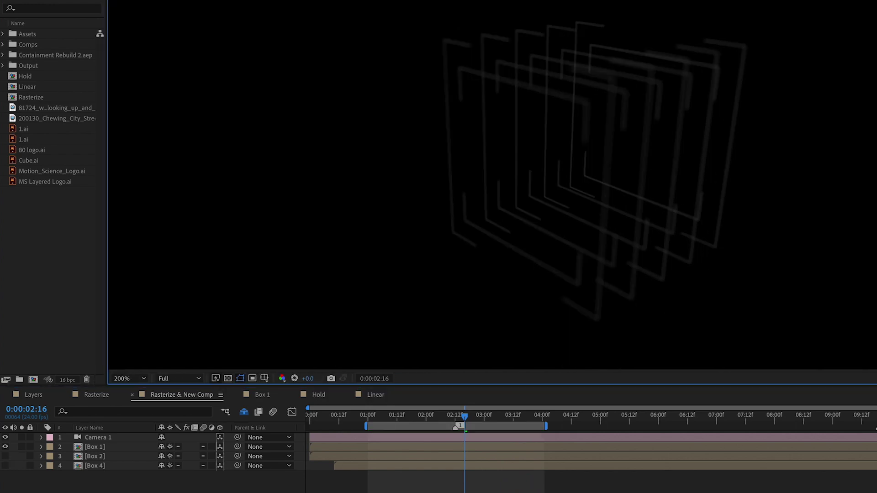
# Show Box 1 in a second New Comp Viewer beside Rasterize & New Comp, resizing the panels.
pyautogui.click(95, 445)
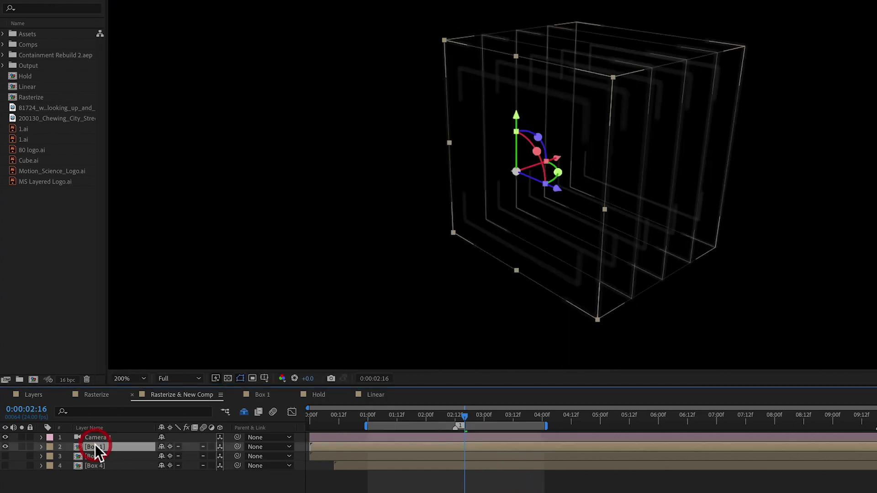
pyautogui.doubleClick(92, 446)
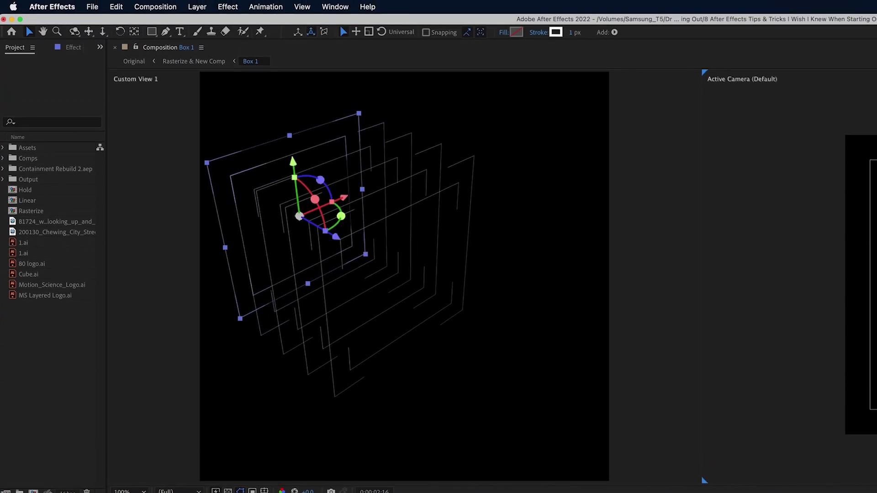
pyautogui.hotkey('shift', 'Escape')
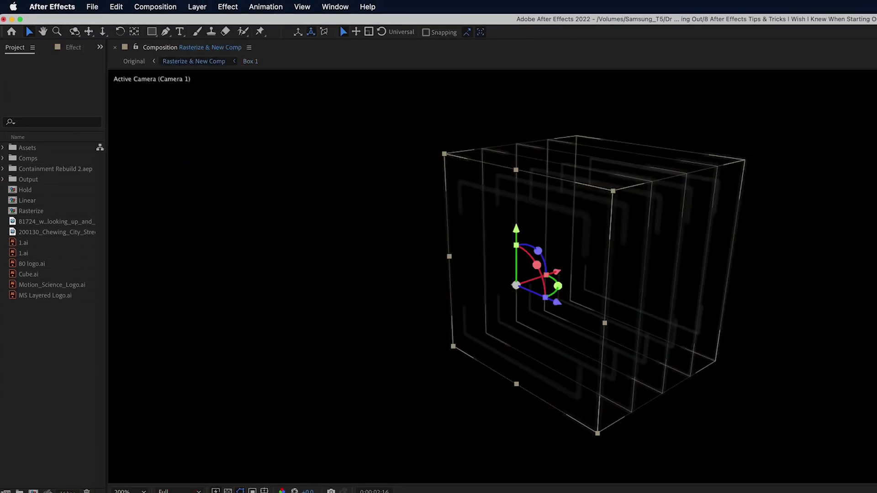
pyautogui.click(219, 47)
pyautogui.click(221, 59)
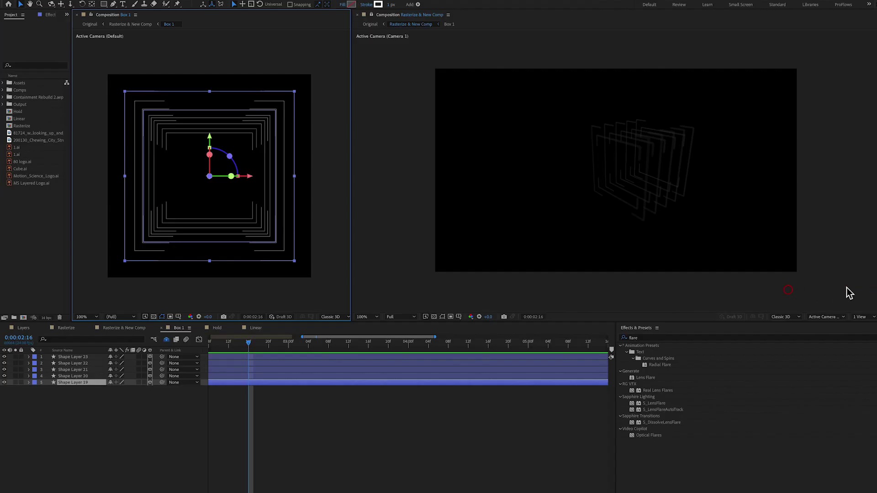
pyautogui.moveTo(874, 288); pyautogui.dragTo(771, 298)
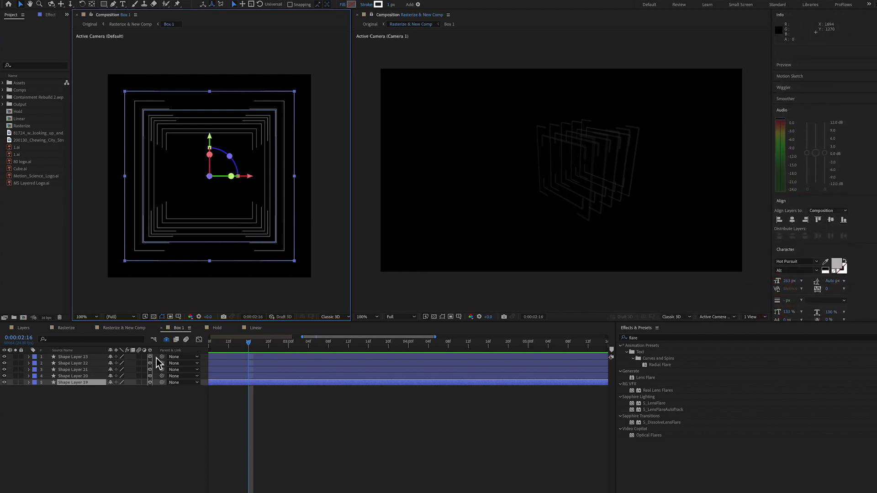
# Test-move Shape Layer 19 in depth, undo it, and select Camera 1 in Rasterize & New Comp.
pyautogui.click(74, 382)
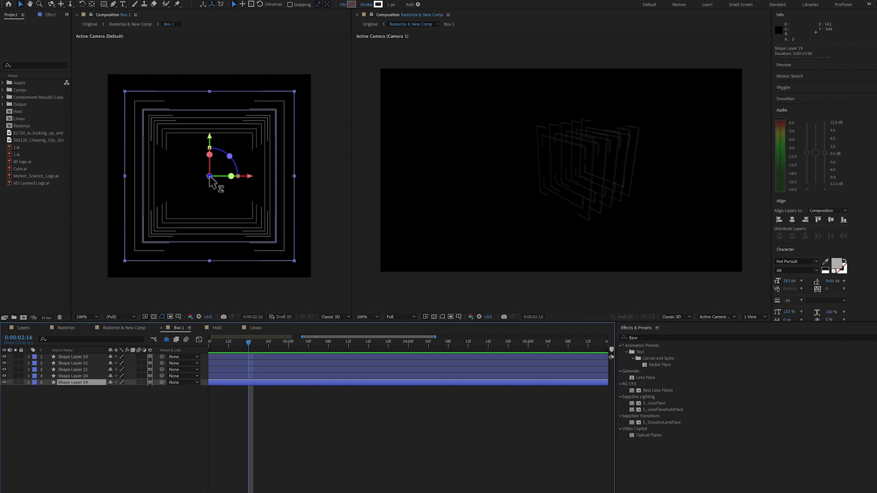
pyautogui.moveTo(209, 176); pyautogui.dragTo(139, 235)
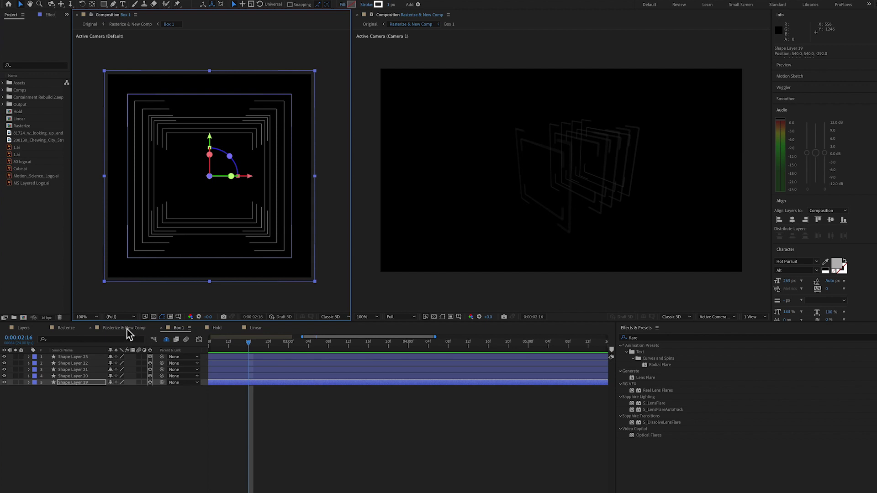
pyautogui.hotkey('ctrl', 'z')
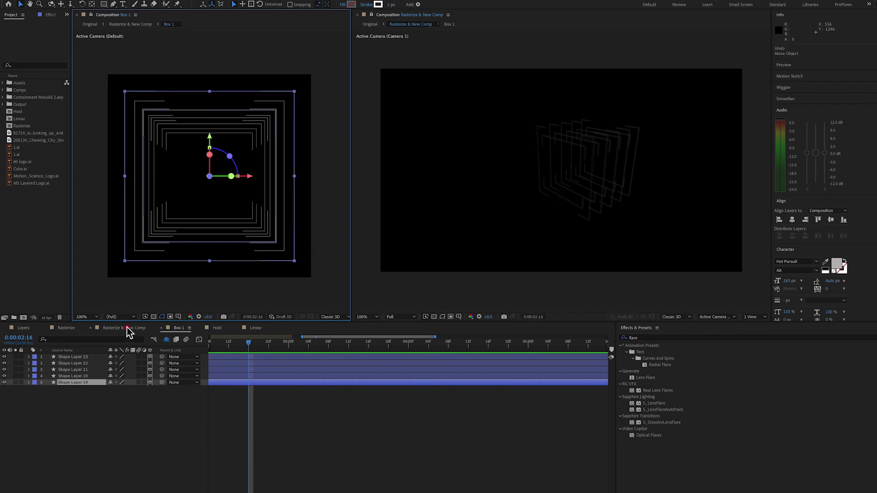
pyautogui.click(126, 328)
pyautogui.click(68, 357)
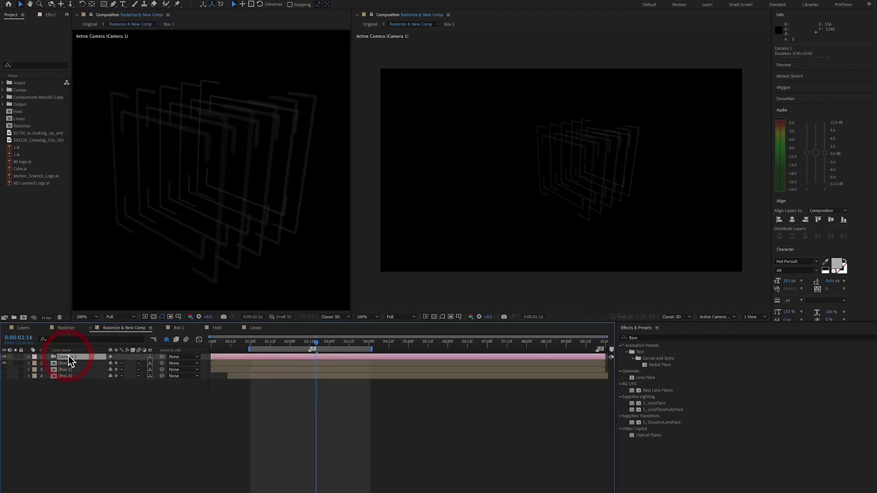
# Keyframe the Circle's Opacity flickering between 0% and 100% from frame 07 to 12f.
pyautogui.press('u')
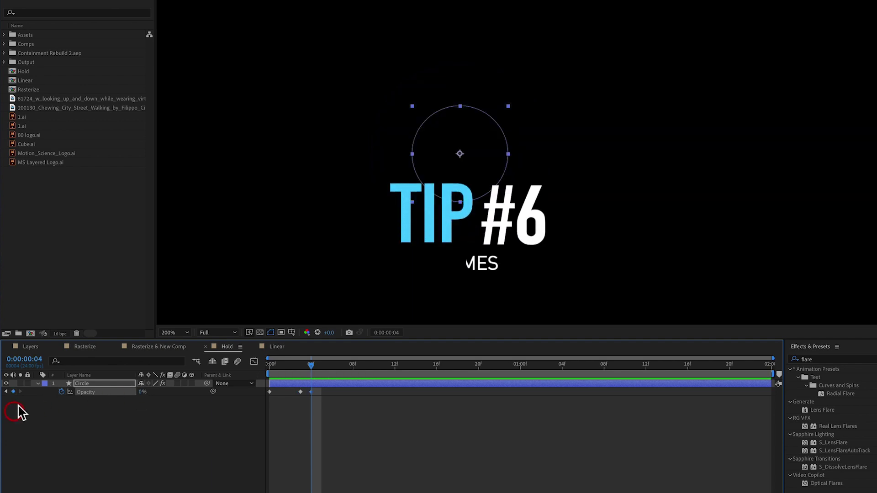
pyautogui.press('pagedown')
pyautogui.press('pagedown')
pyautogui.press('pagedown')
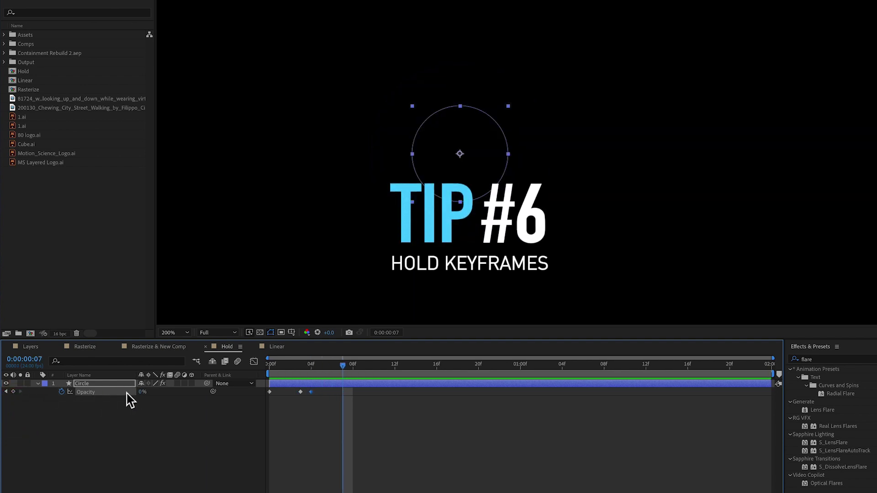
pyautogui.click(13, 392)
pyautogui.press('pagedown')
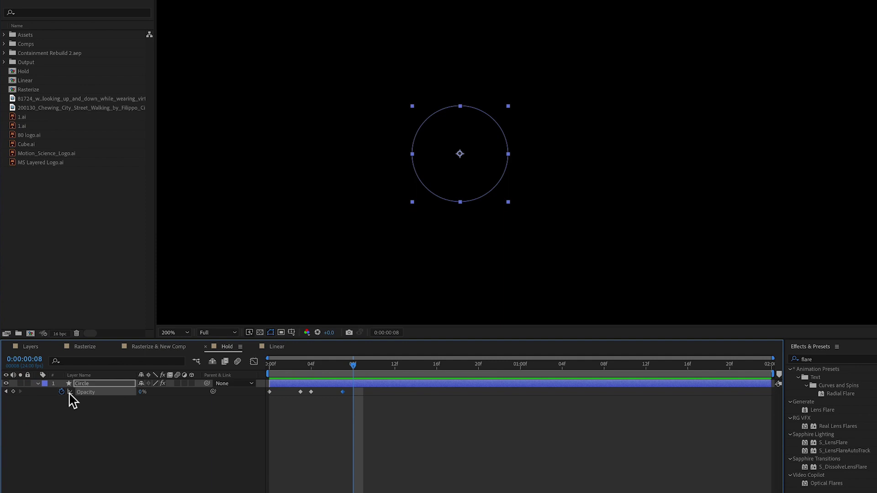
pyautogui.moveTo(142, 393); pyautogui.dragTo(354, 423)
pyautogui.press('pagedown')
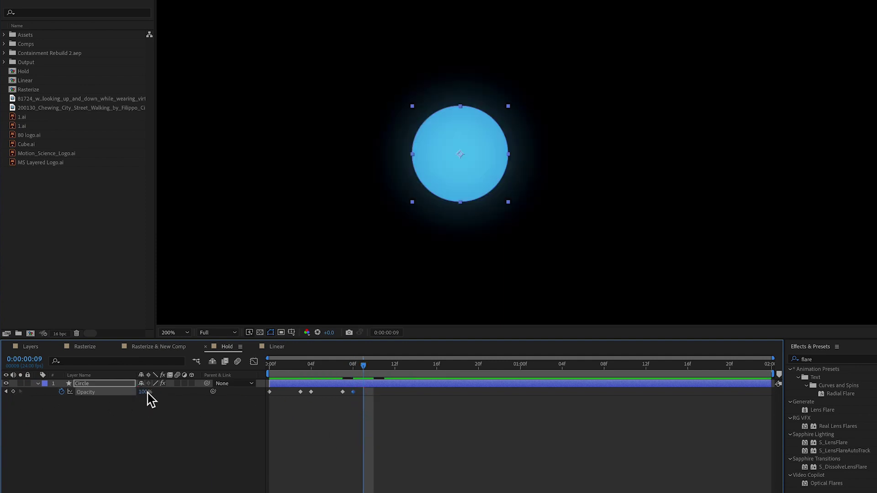
pyautogui.moveTo(148, 393); pyautogui.dragTo(43, 417)
pyautogui.press('pagedown')
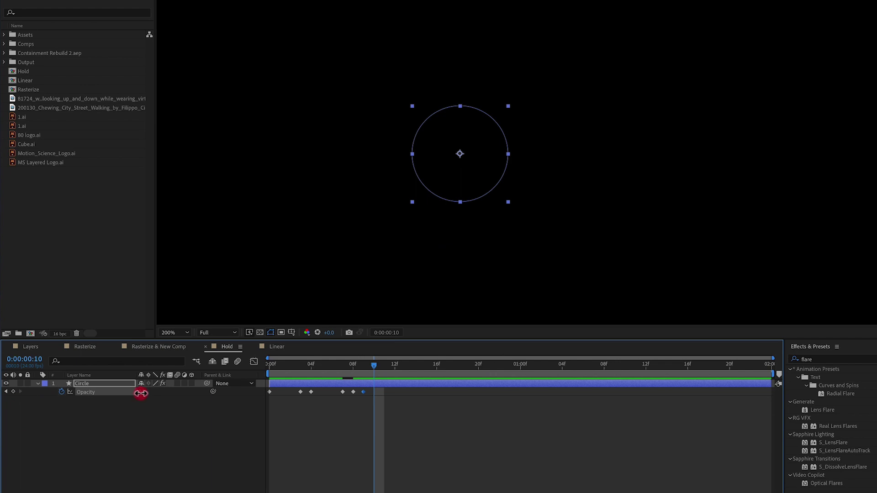
pyautogui.moveTo(140, 393); pyautogui.dragTo(313, 407)
pyautogui.press('pagedown')
pyautogui.press('pagedown')
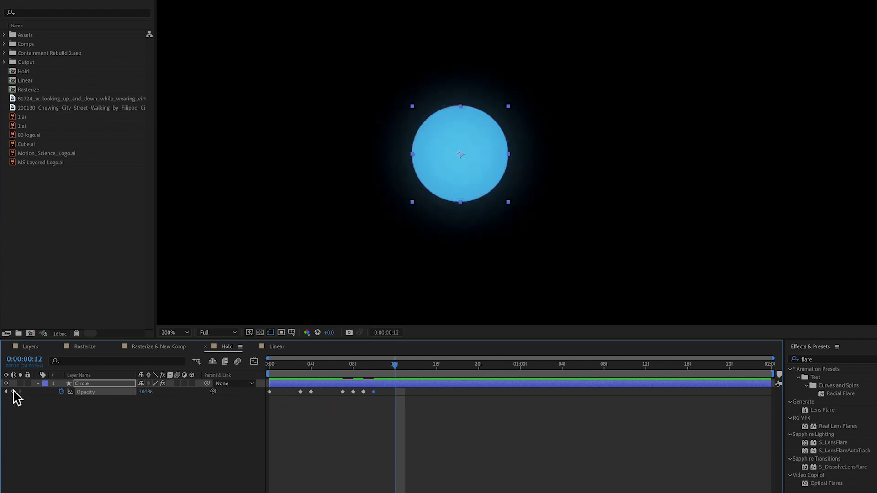
pyautogui.click(13, 391)
# Continue the 0%/100% opacity flicker through 22f, preview it, then clear the Opacity keyframes.
pyautogui.press('pagedown')
pyautogui.moveTo(144, 393); pyautogui.dragTo(17, 405)
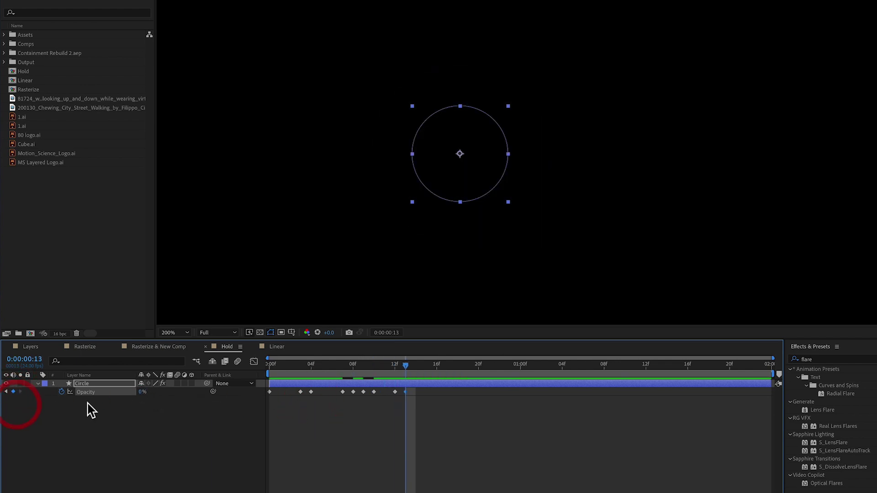
pyautogui.press('pagedown')
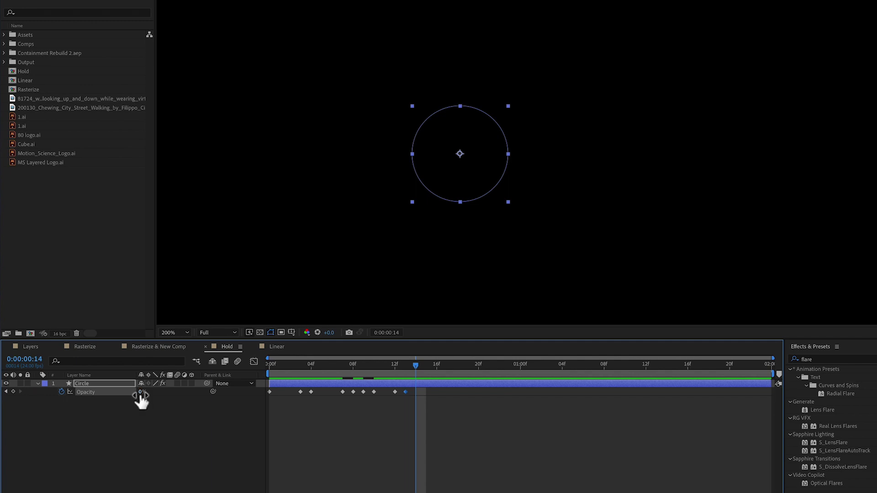
pyautogui.press('pagedown')
pyautogui.press('pagedown')
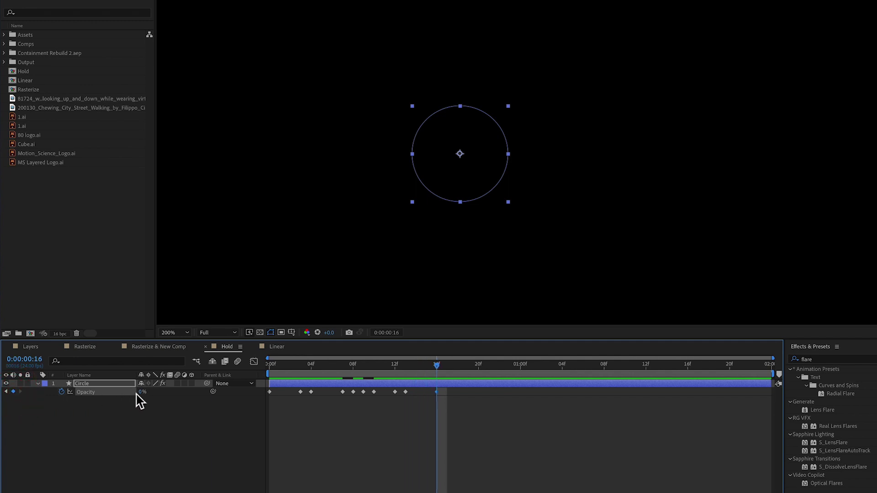
pyautogui.press('pagedown')
pyautogui.moveTo(142, 397); pyautogui.dragTo(378, 409)
pyautogui.press('pagedown')
pyautogui.press('pagedown')
pyautogui.press('pagedown')
pyautogui.press('pagedown')
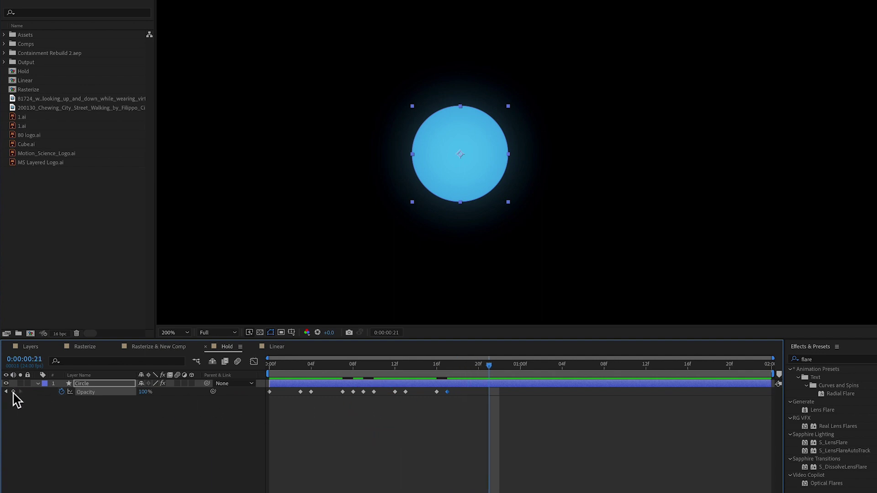
pyautogui.press('pagedown')
pyautogui.moveTo(143, 392); pyautogui.dragTo(43, 409)
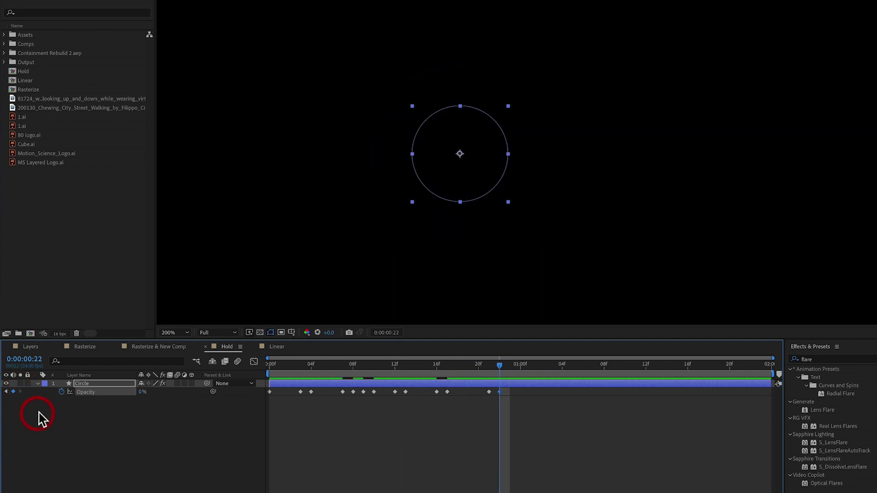
pyautogui.press('space')
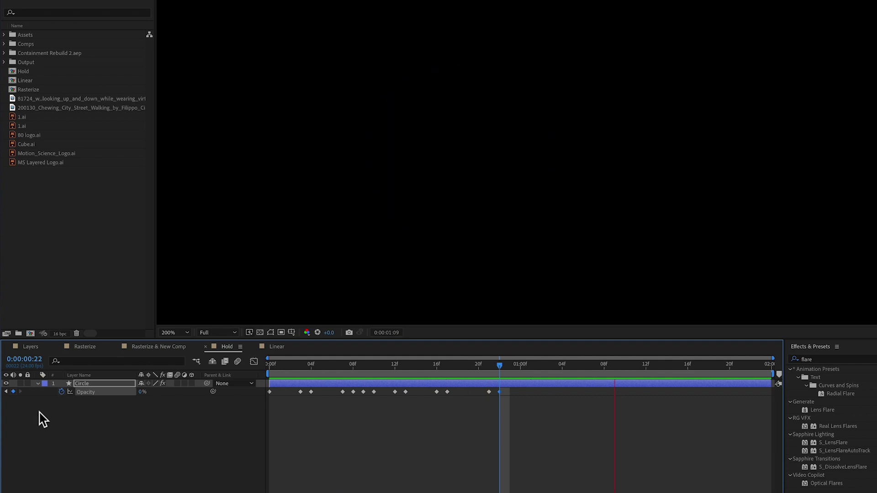
pyautogui.click(61, 391)
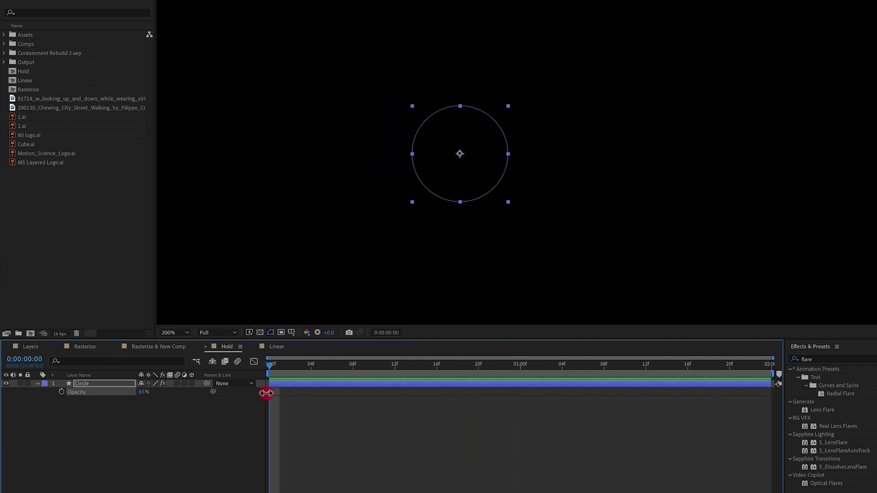
# Restore full opacity and make the first Opacity keyframe a hold keyframe.
pyautogui.moveTo(142, 392); pyautogui.dragTo(151, 406)
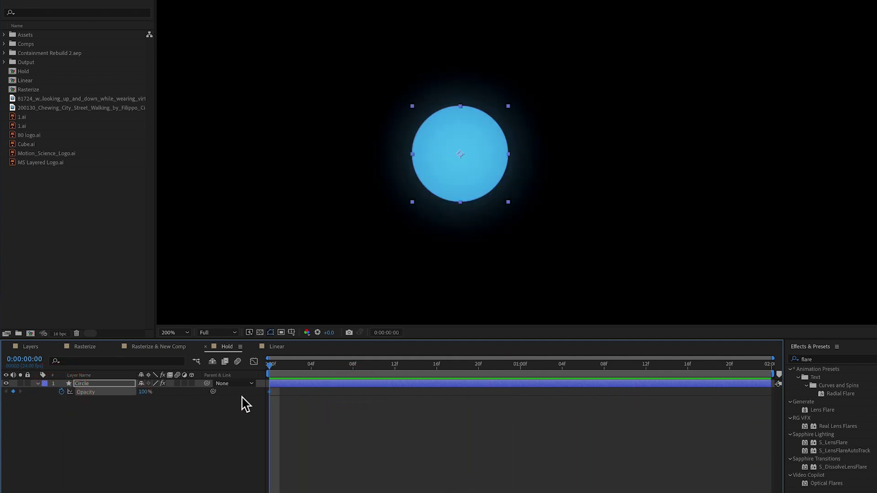
pyautogui.rightClick(269, 392)
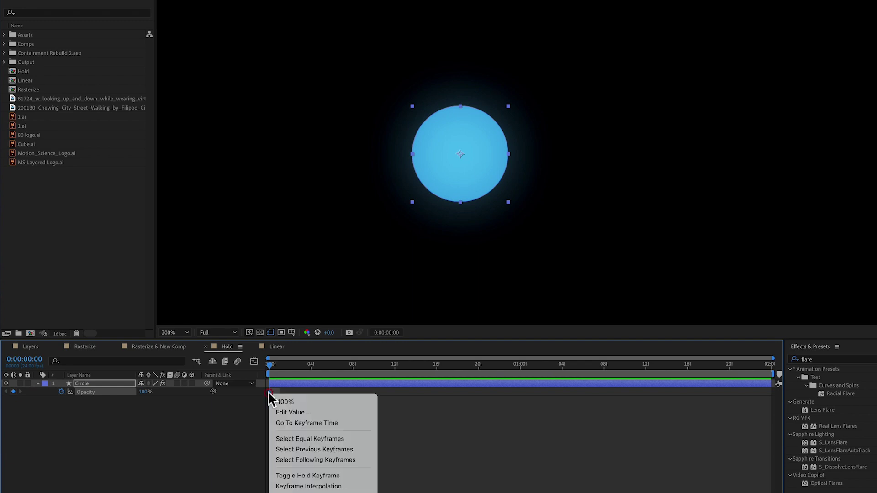
pyautogui.click(299, 475)
# Add hold opacity keyframes alternating between 0% and 100% from frame 2 to frame 15.
pyautogui.press('pagedown')
pyautogui.press('pagedown')
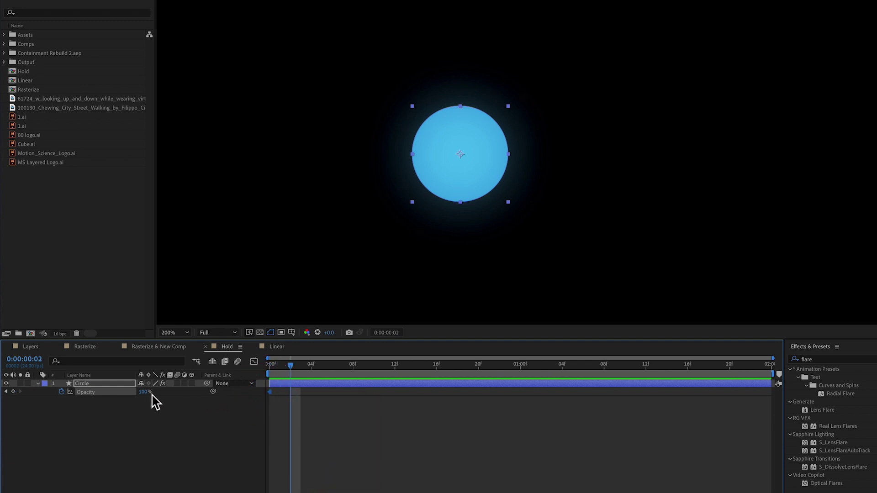
pyautogui.moveTo(142, 398); pyautogui.dragTo(104, 454)
pyautogui.press('pagedown')
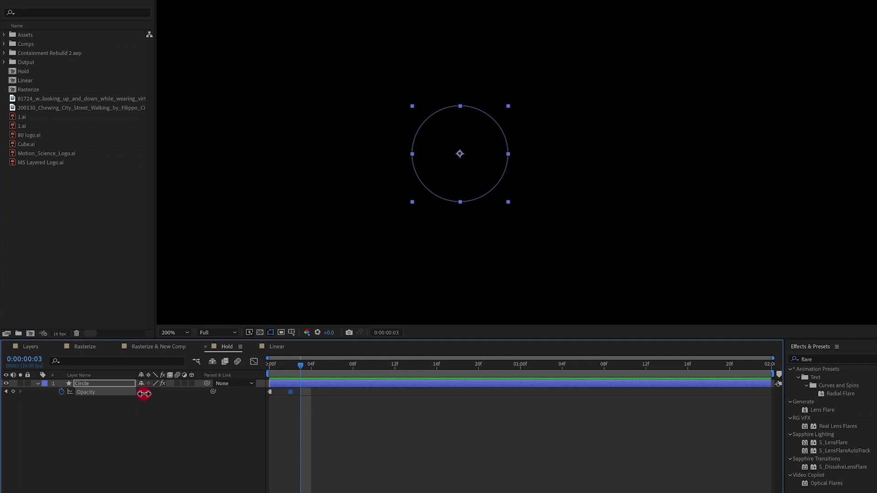
pyautogui.moveTo(143, 394); pyautogui.dragTo(52, 444)
pyautogui.press('pagedown')
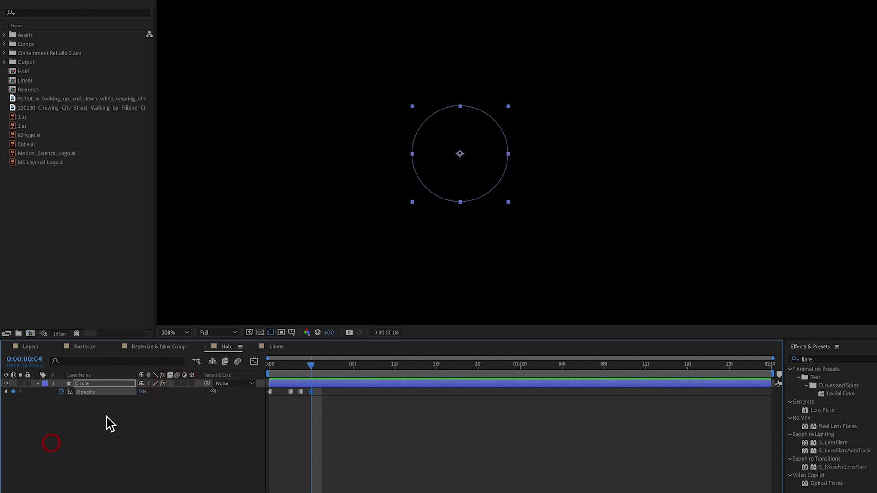
pyautogui.press('pagedown')
pyautogui.press('pagedown')
pyautogui.press('pagedown')
pyautogui.press('pagedown')
pyautogui.moveTo(139, 394); pyautogui.dragTo(396, 412)
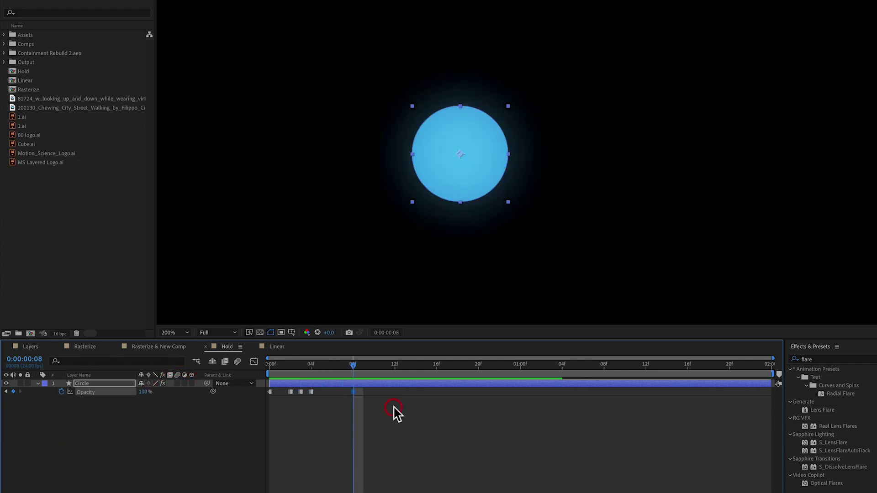
pyautogui.press('pagedown')
pyautogui.press('pagedown')
pyautogui.press('pagedown')
pyautogui.moveTo(145, 394); pyautogui.dragTo(74, 414)
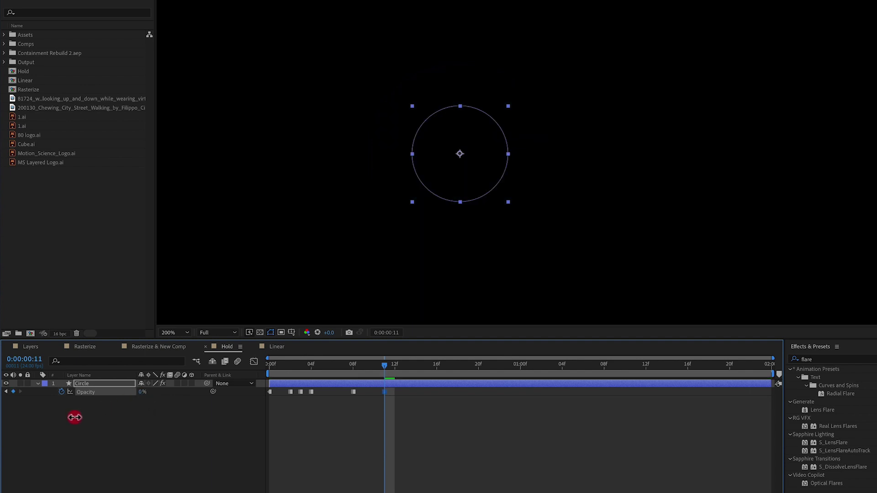
pyautogui.press('pagedown')
pyautogui.moveTo(144, 393); pyautogui.dragTo(278, 401)
pyautogui.press('pagedown')
pyautogui.press('pagedown')
pyautogui.press('pagedown')
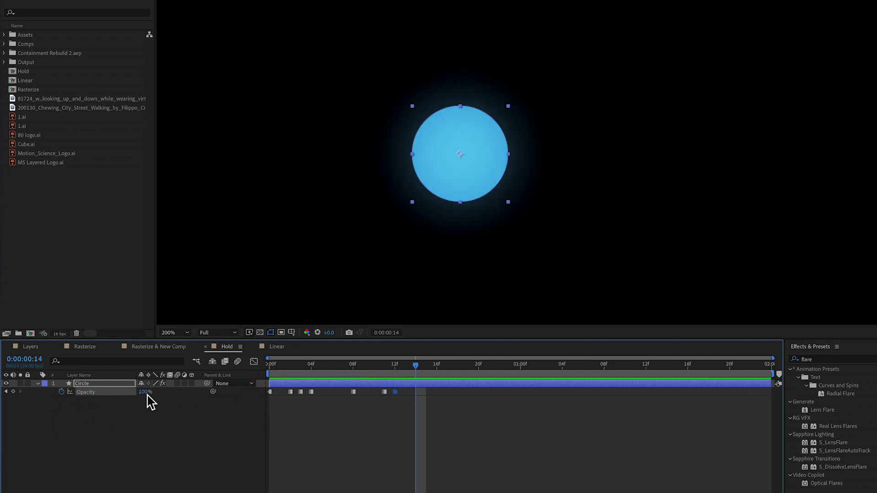
pyautogui.moveTo(143, 393); pyautogui.dragTo(56, 430)
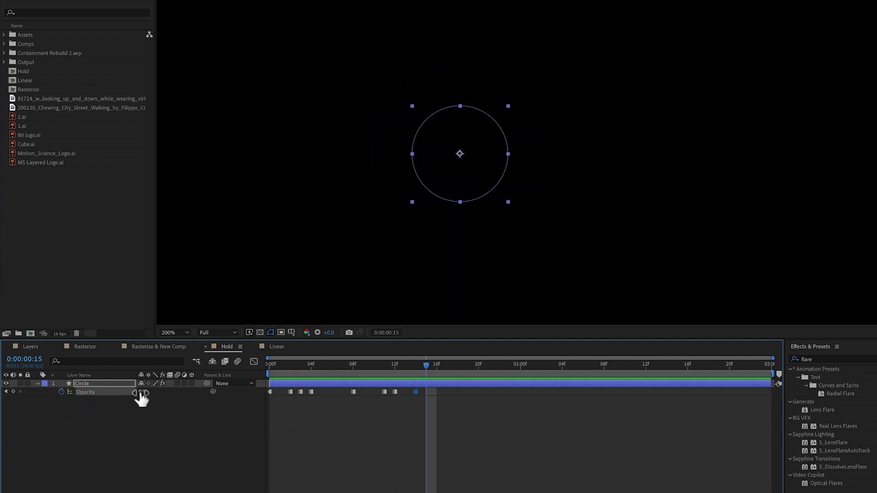
# Continue the hold keyframes through 1:04, including a 56% dip, then preview the blinking.
pyautogui.moveTo(142, 398); pyautogui.dragTo(335, 405)
pyautogui.press('pagedown')
pyautogui.press('pagedown')
pyautogui.press('pagedown')
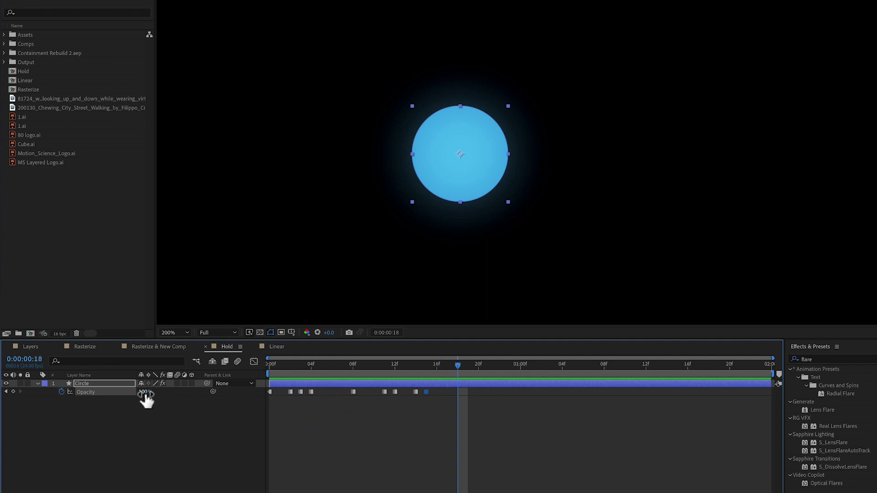
pyautogui.moveTo(144, 394); pyautogui.dragTo(212, 392)
pyautogui.press('pagedown')
pyautogui.press('pagedown')
pyautogui.moveTo(145, 399); pyautogui.dragTo(193, 392)
pyautogui.press('pagedown')
pyautogui.press('pagedown')
pyautogui.moveTo(126, 399); pyautogui.dragTo(62, 440)
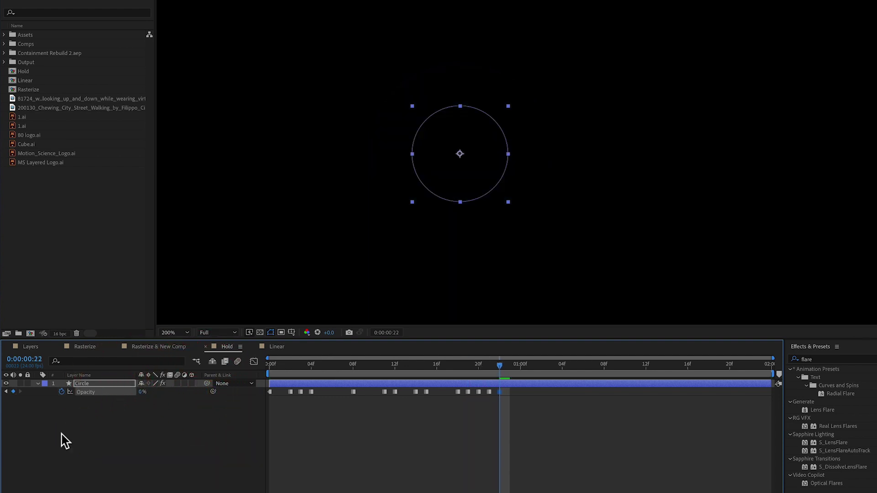
pyautogui.press('pagedown')
pyautogui.press('pagedown')
pyautogui.moveTo(232, 398); pyautogui.dragTo(445, 419)
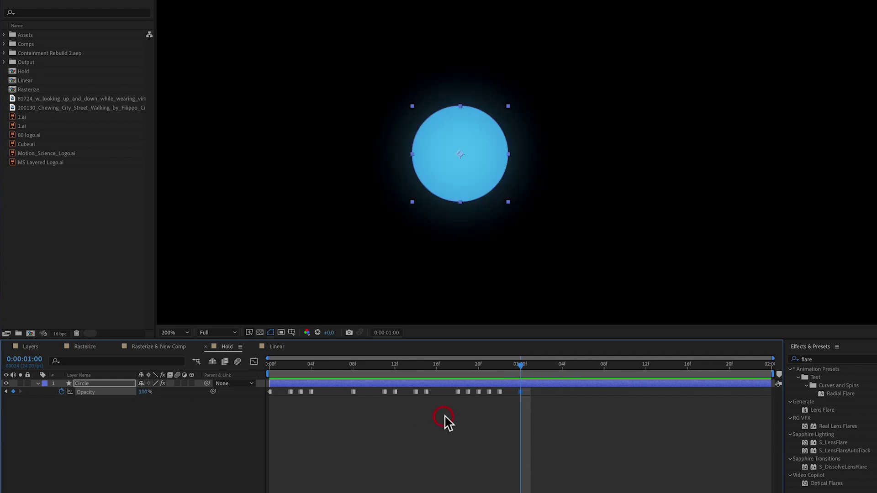
pyautogui.press('pagedown')
pyautogui.press('pagedown')
pyautogui.press('pagedown')
pyautogui.press('pagedown')
pyautogui.moveTo(145, 398); pyautogui.dragTo(51, 425)
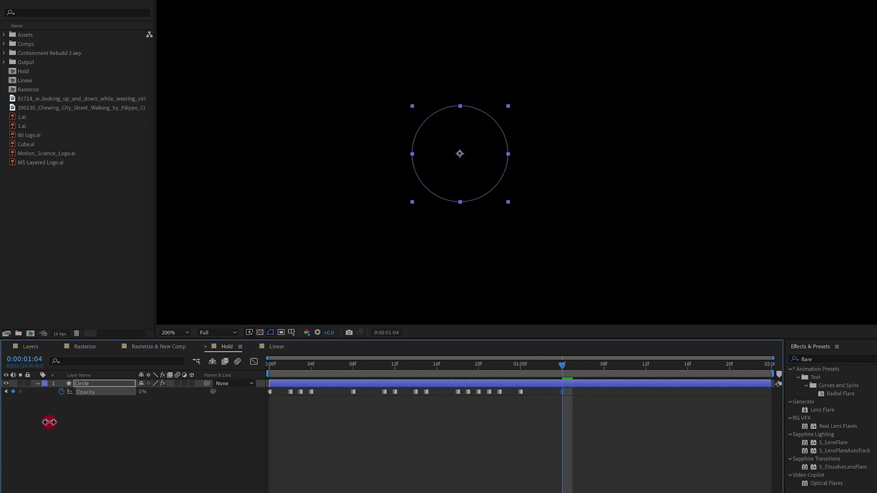
pyautogui.press('space')
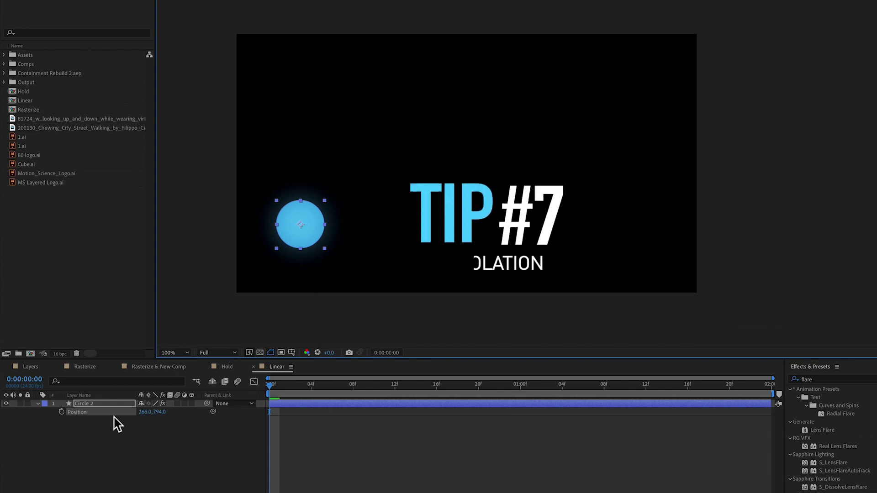
# Keyframe Circle 2's Position at 0:00, then move it right at 1:00.
pyautogui.click(61, 412)
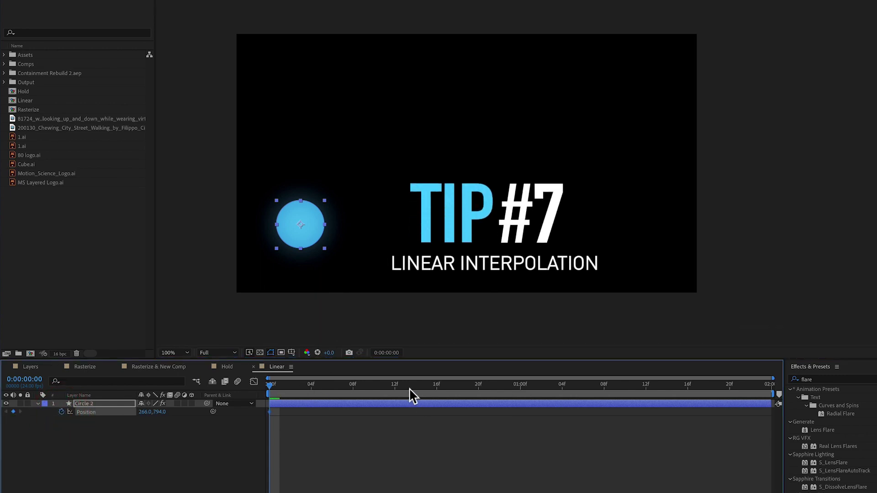
pyautogui.moveTo(409, 388); pyautogui.dragTo(518, 390)
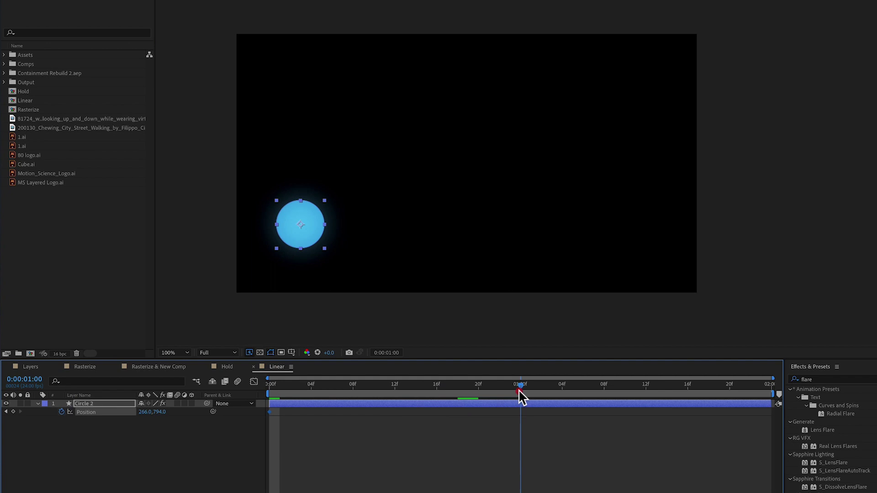
pyautogui.moveTo(327, 237); pyautogui.dragTo(398, 102)
pyautogui.press('End')
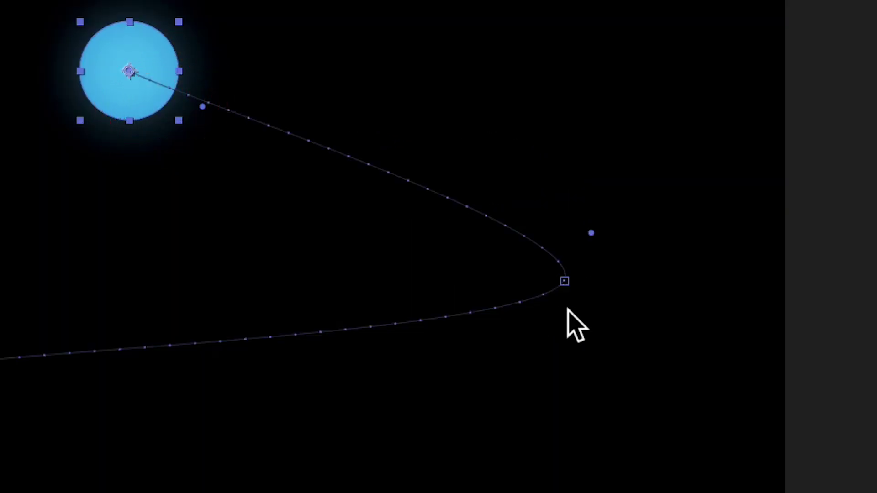
# Select the middle keyframe to show the curved path, then preview the animation.
pyautogui.click(565, 282)
pyautogui.moveTo(0, 492); pyautogui.dragTo(165, 492)
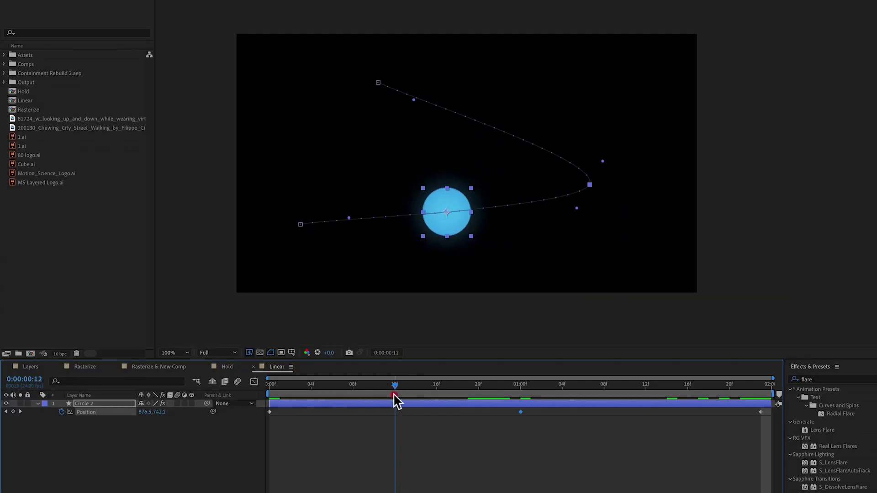
pyautogui.moveTo(395, 401); pyautogui.dragTo(797, 398)
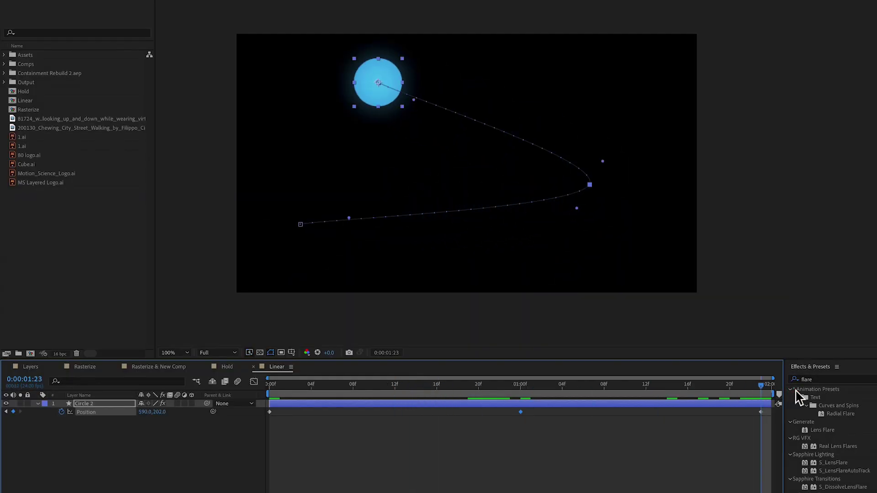
pyautogui.press('space')
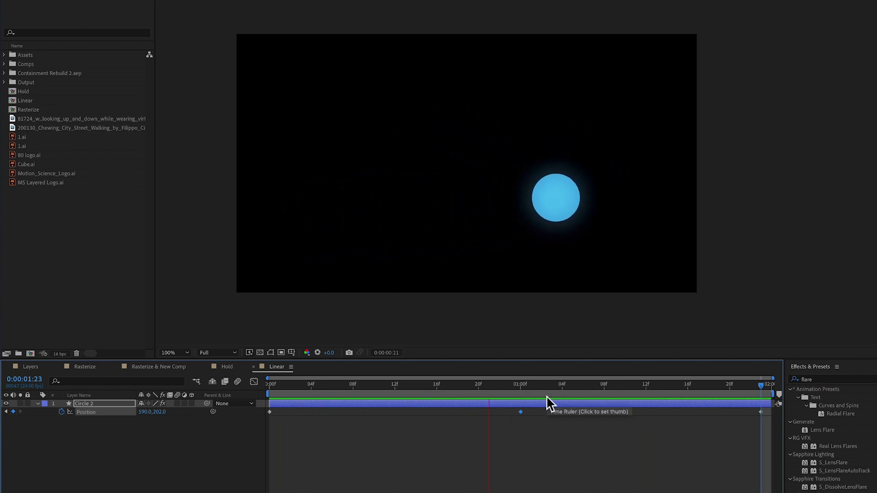
pyautogui.moveTo(520, 389); pyautogui.dragTo(245, 408)
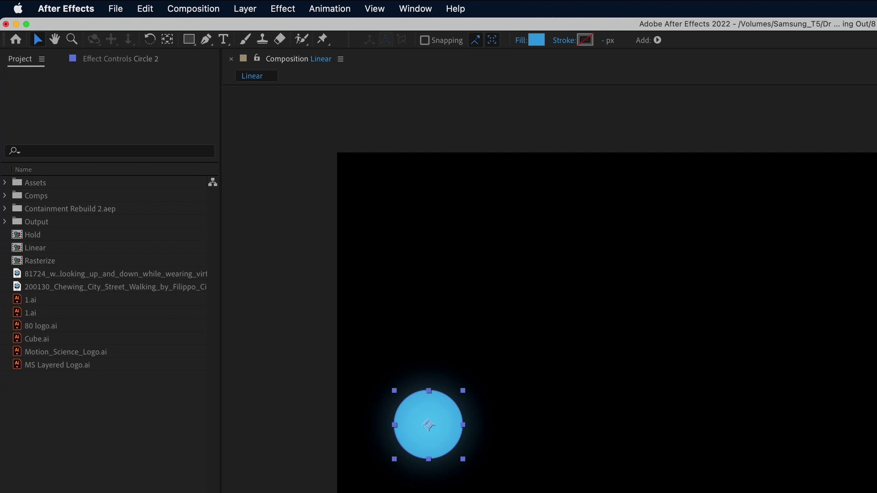
# Turn on Default Spatial Interpolation to Linear in General preferences and confirm.
pyautogui.click(68, 7)
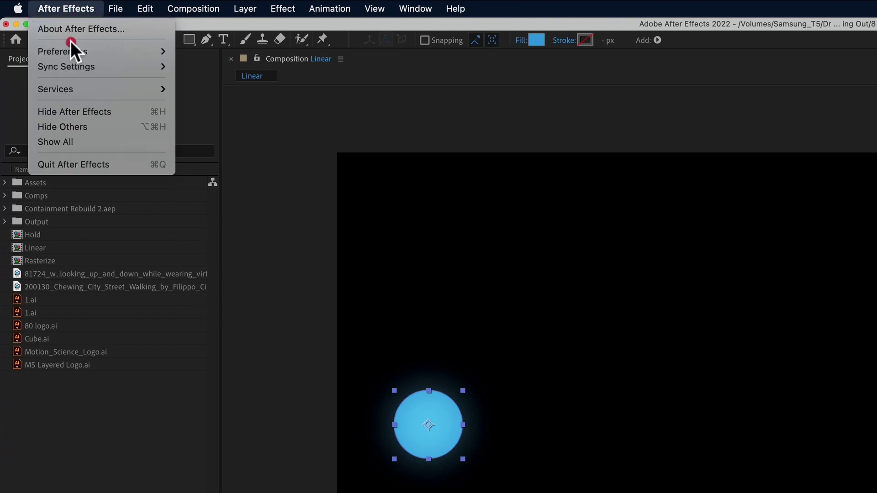
pyautogui.moveTo(71, 50)
pyautogui.click(198, 51)
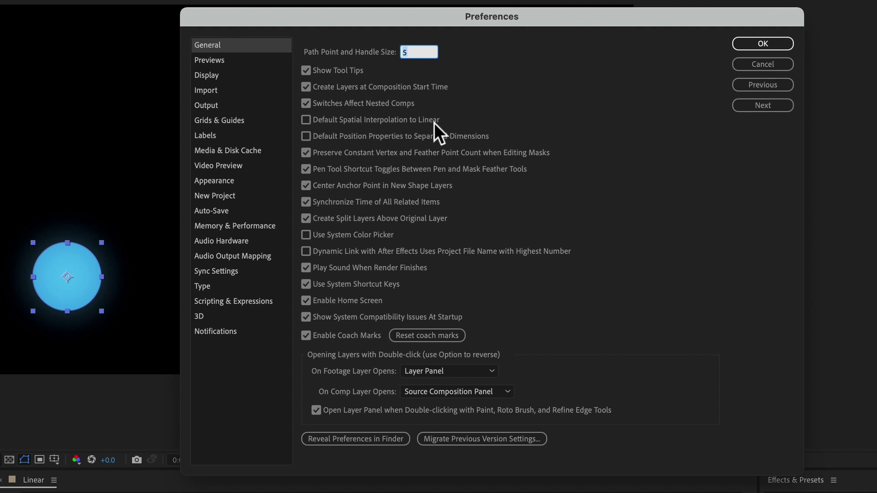
pyautogui.click(307, 120)
pyautogui.click(774, 42)
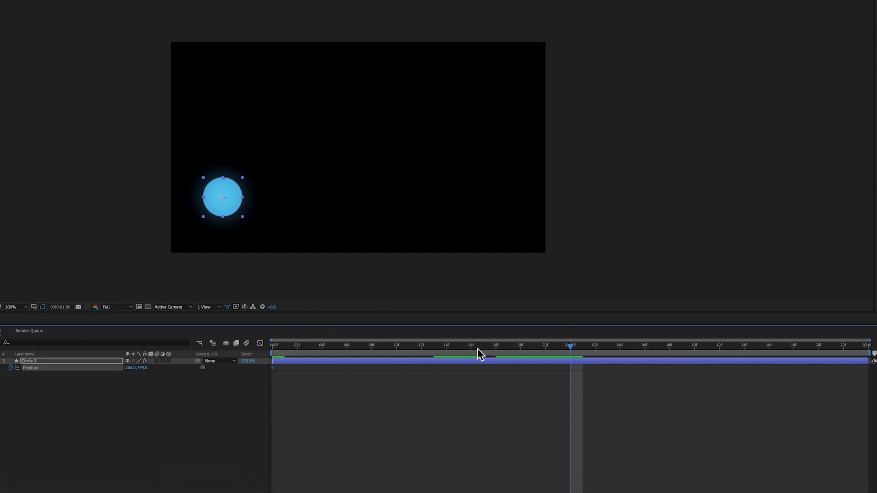
# Keyframe the blue circle moved right at 1:00, go to the last frame, then select the Hold comp.
pyautogui.moveTo(478, 349); pyautogui.dragTo(249, 358)
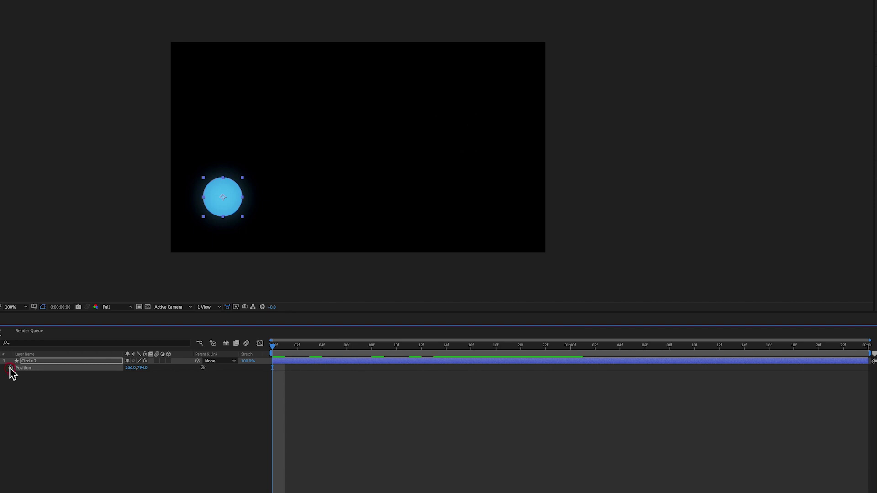
pyautogui.click(572, 347)
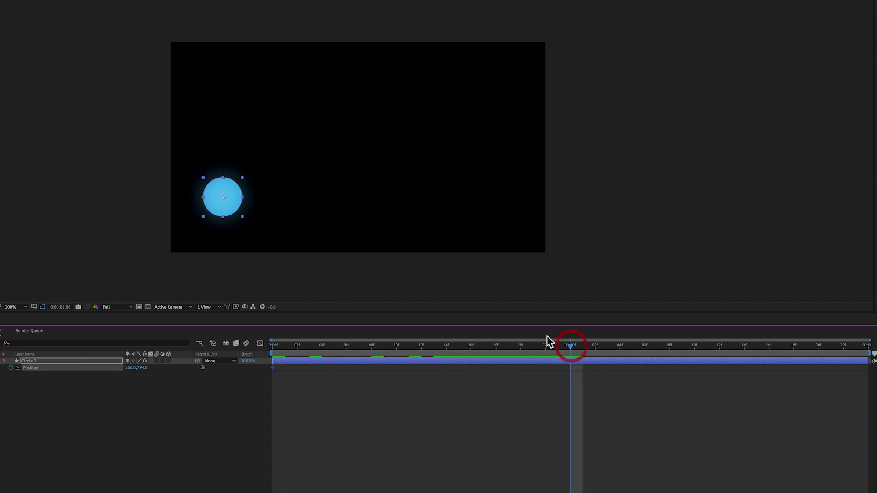
pyautogui.moveTo(232, 206); pyautogui.dragTo(258, 116)
pyautogui.click(856, 346)
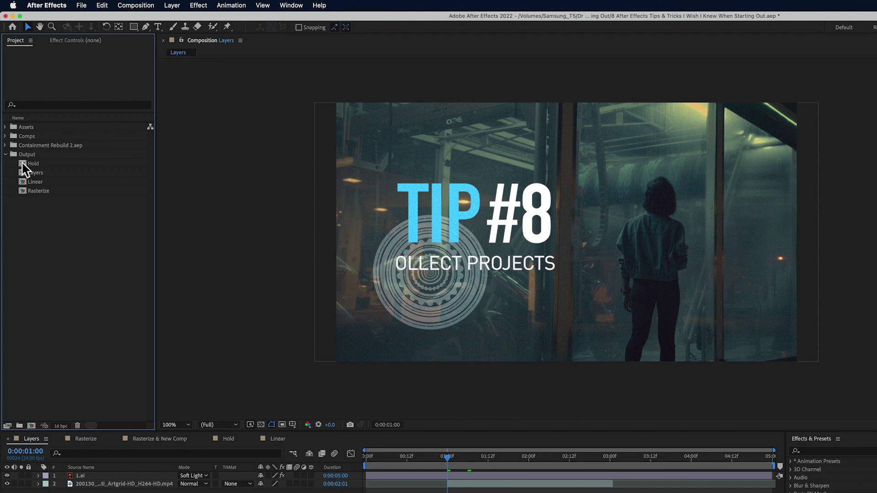
pyautogui.click(24, 164)
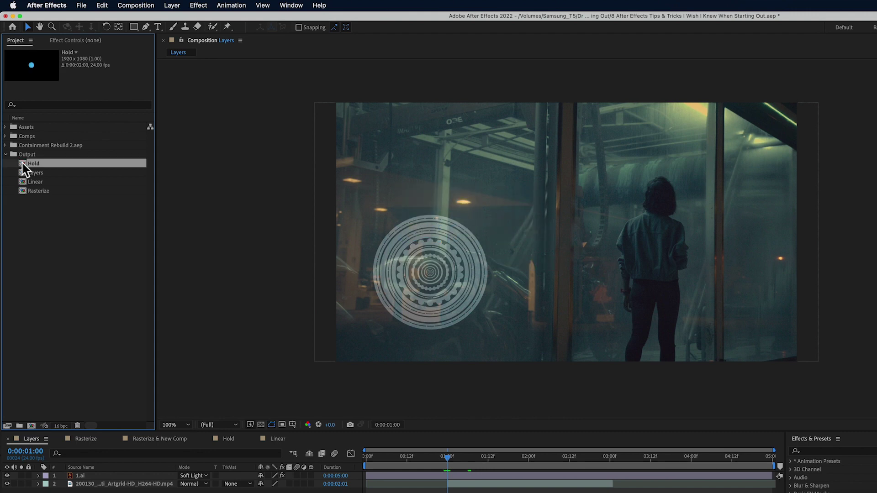
# Start Collect Files, save the project, and set Collect Source Files to For All Comps.
pyautogui.click(82, 5)
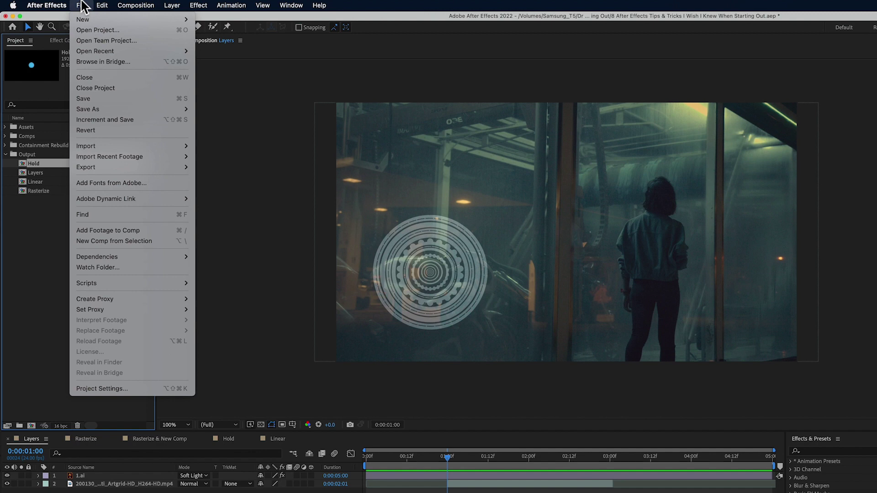
pyautogui.moveTo(103, 257)
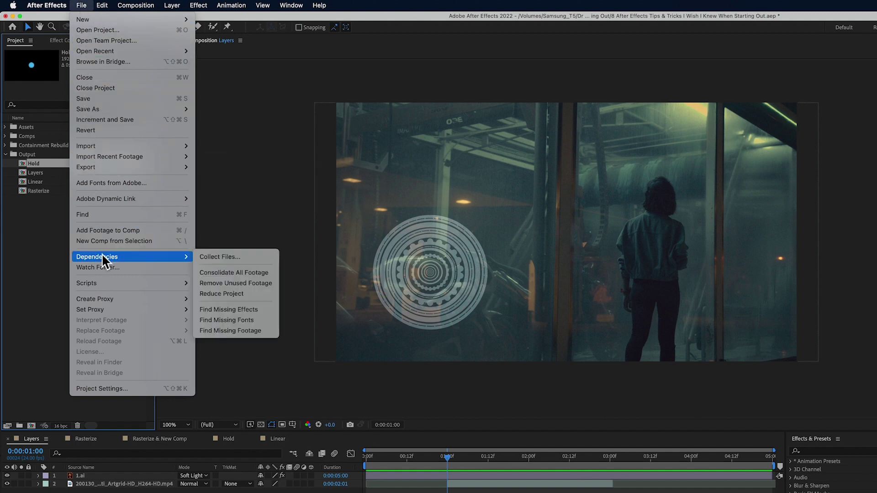
pyautogui.click(216, 254)
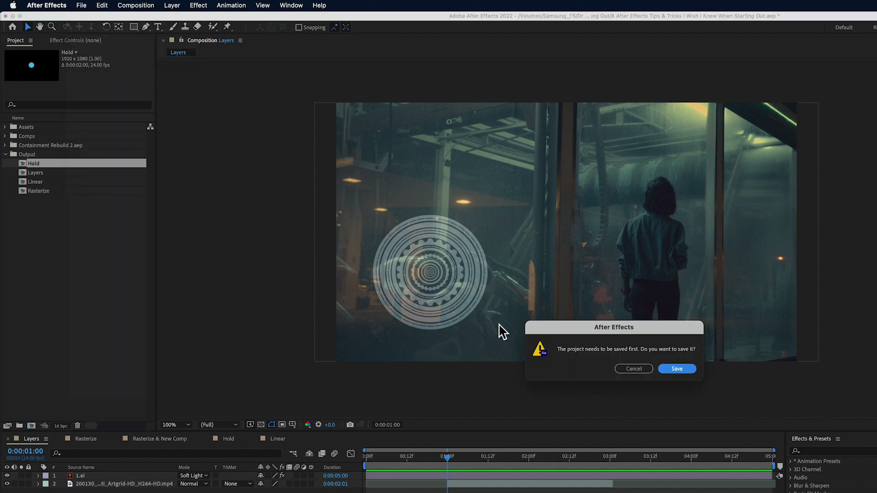
pyautogui.click(681, 369)
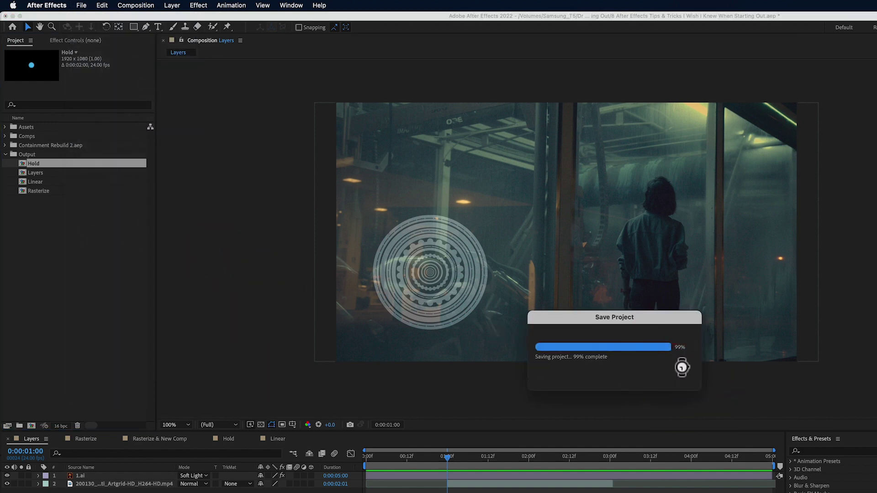
pyautogui.moveTo(566, 227); pyautogui.dragTo(322, 151)
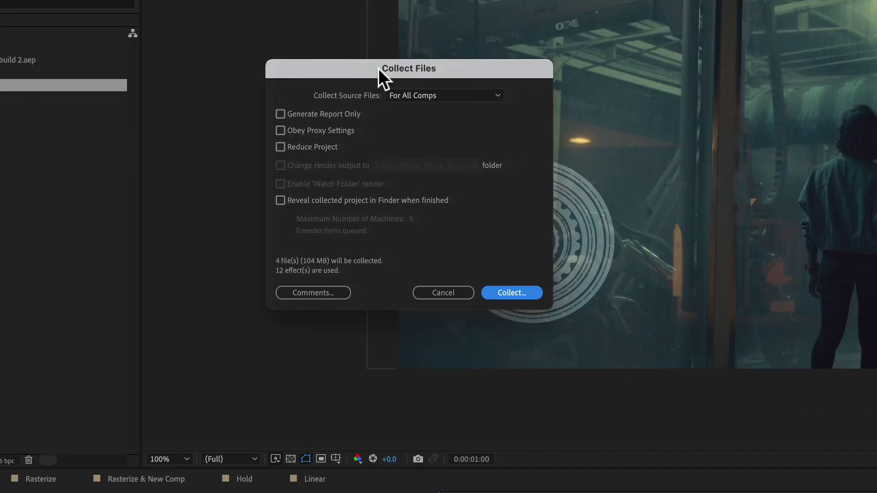
pyautogui.moveTo(406, 98); pyautogui.dragTo(423, 211)
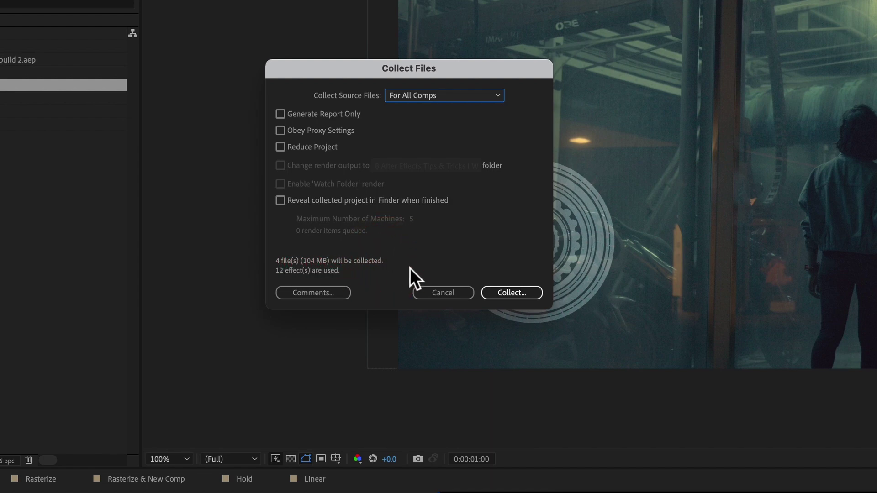
# Collect the files and browse Decibel Project's (Footage), auto-save and project file contents.
pyautogui.click(510, 294)
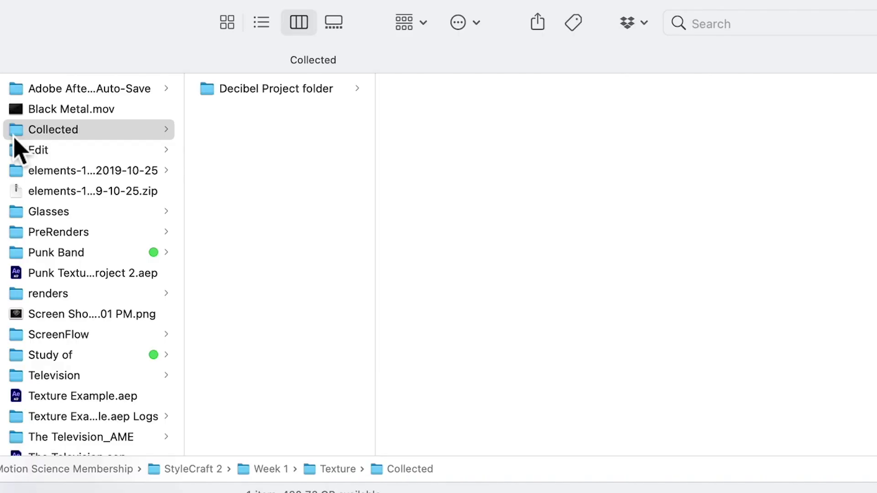
pyautogui.click(15, 132)
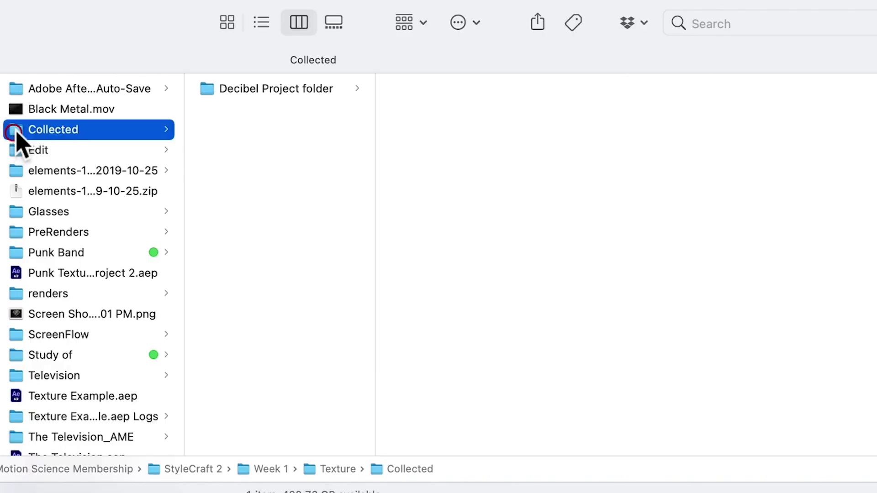
pyautogui.click(206, 89)
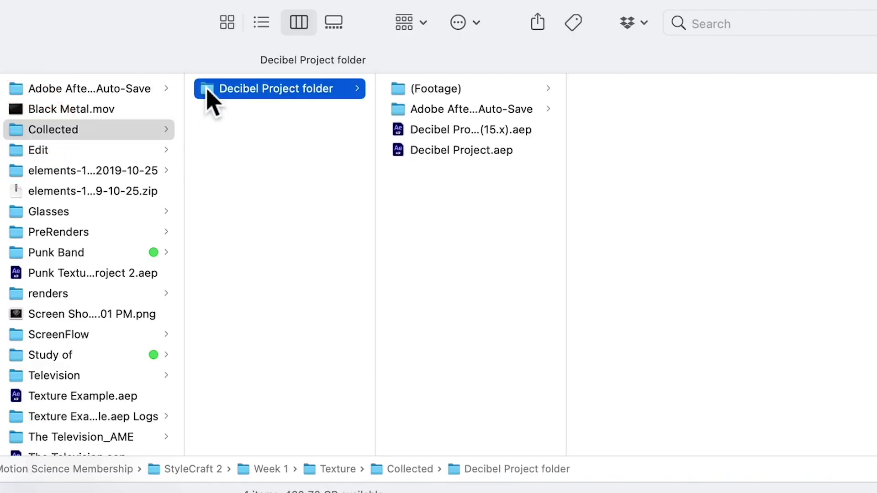
pyautogui.click(431, 90)
pyautogui.click(434, 111)
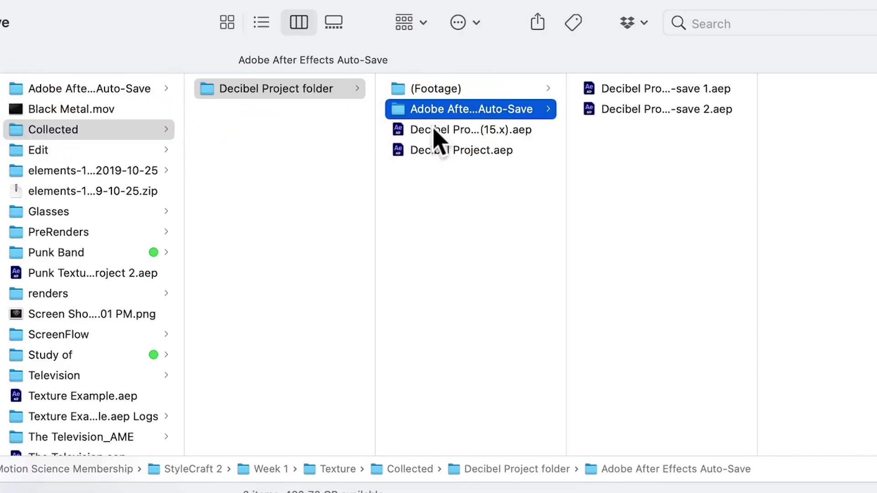
pyautogui.click(434, 131)
# Compress the Decibel Project folder into a zip archive.
pyautogui.click(210, 96)
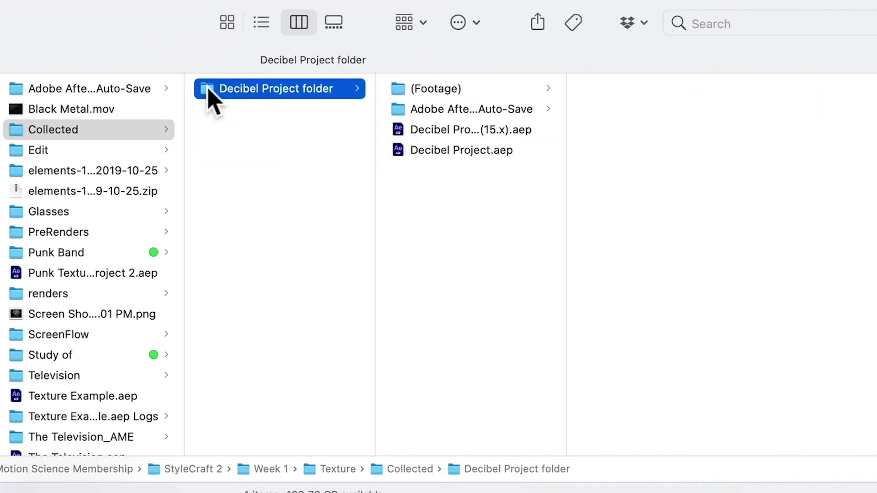
pyautogui.rightClick(208, 91)
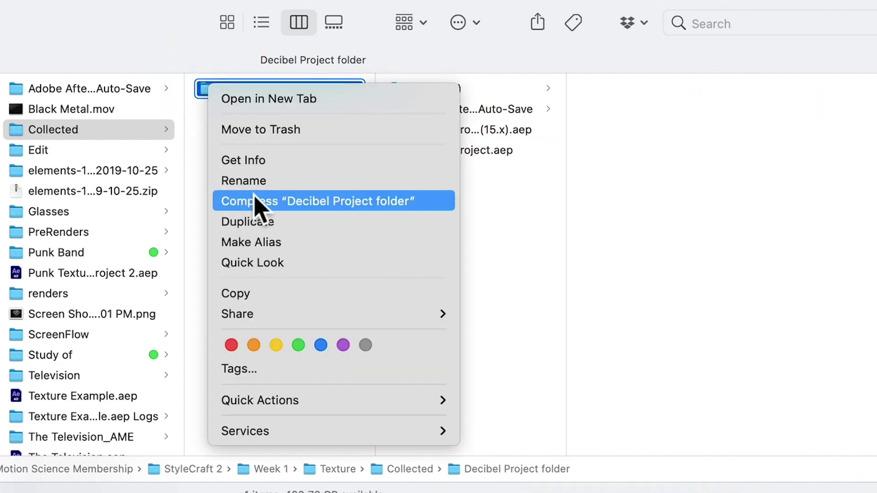
pyautogui.click(254, 199)
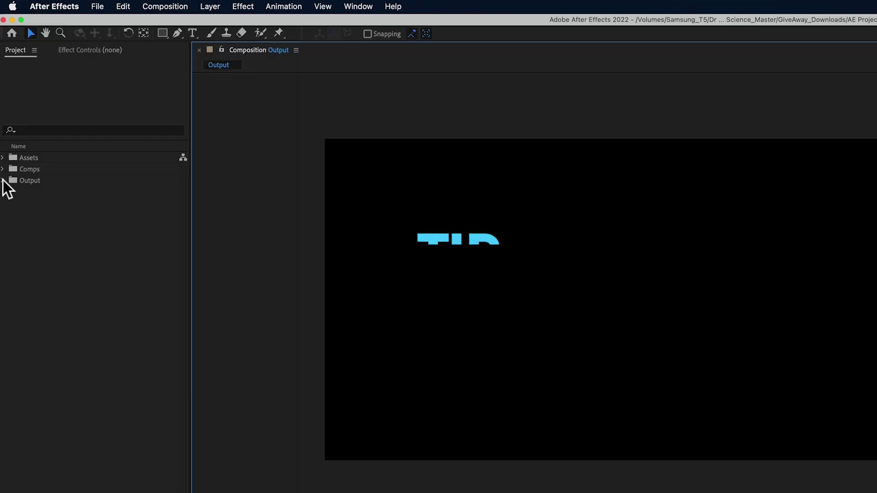
# Expand the Output folder and the Comps folder with its Pre Comps and Working Comps.
pyautogui.click(3, 180)
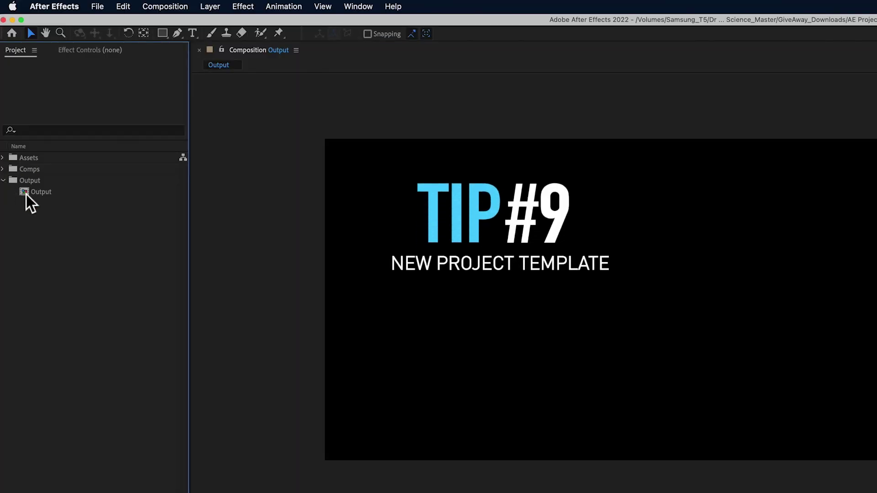
pyautogui.click(27, 195)
pyautogui.click(3, 169)
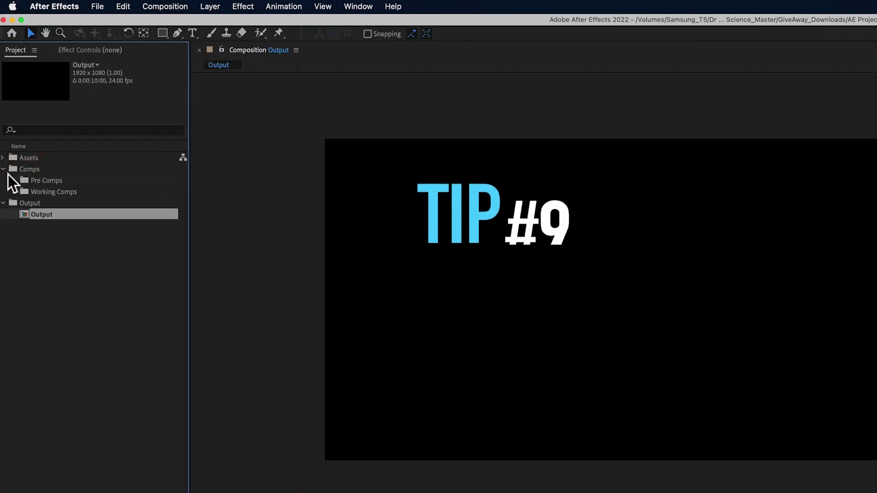
pyautogui.click(15, 180)
pyautogui.click(14, 192)
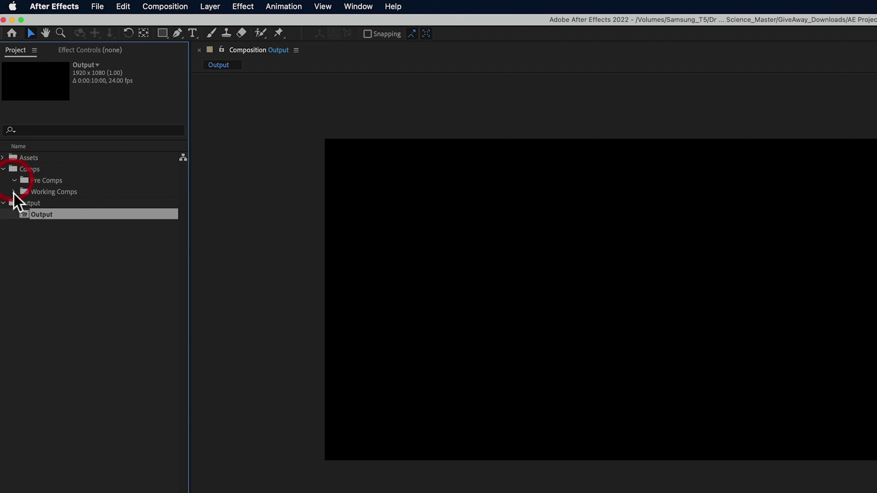
# Expand Assets with AE Imports, Pre Renders, Stock and Raster, then clear the selection.
pyautogui.click(2, 158)
pyautogui.click(37, 169)
pyautogui.click(14, 170)
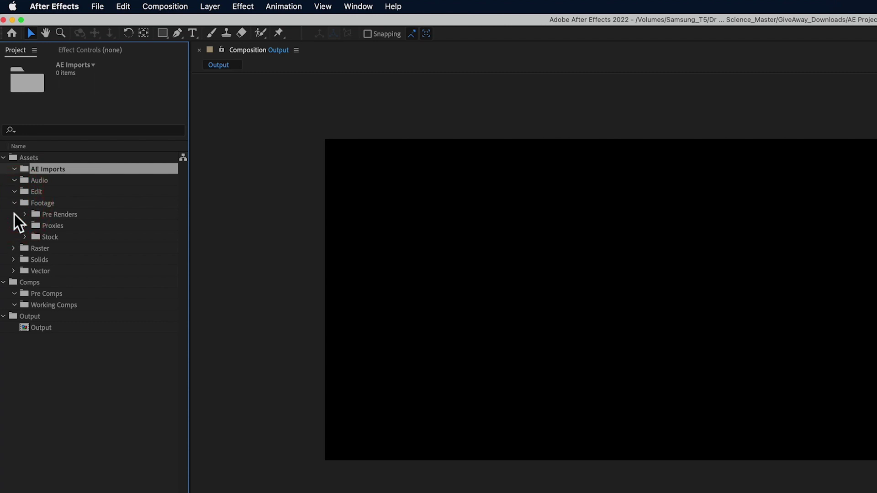
pyautogui.click(24, 216)
pyautogui.click(26, 238)
pyautogui.click(13, 249)
pyautogui.click(64, 366)
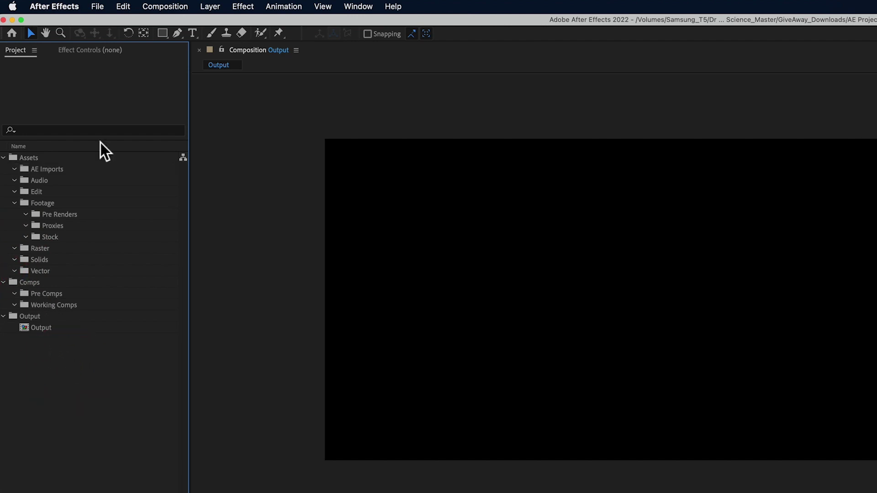
# Save As AE Project File CC.aep in AE Project Prefs, with the browser in List view.
pyautogui.click(98, 7)
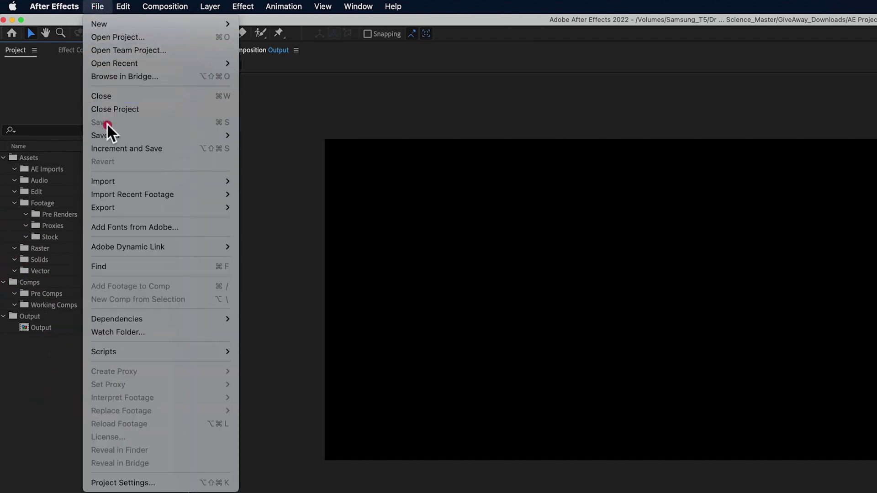
pyautogui.moveTo(108, 135)
pyautogui.click(276, 134)
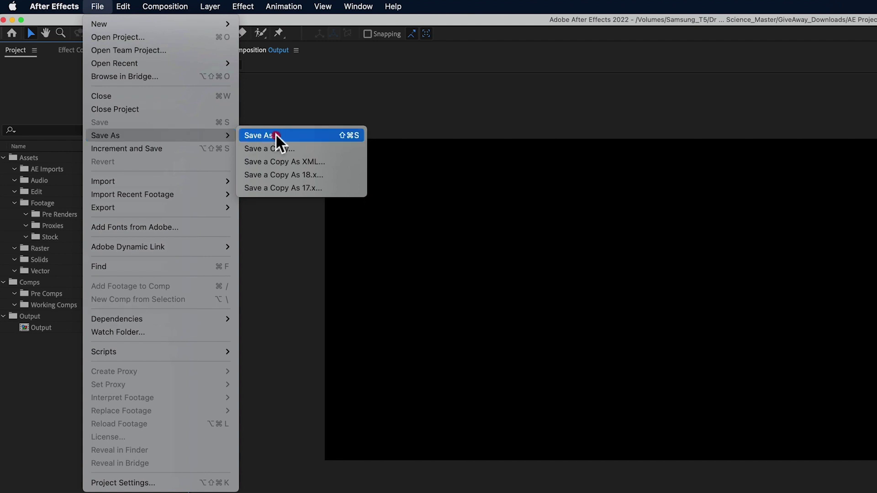
pyautogui.click(276, 134)
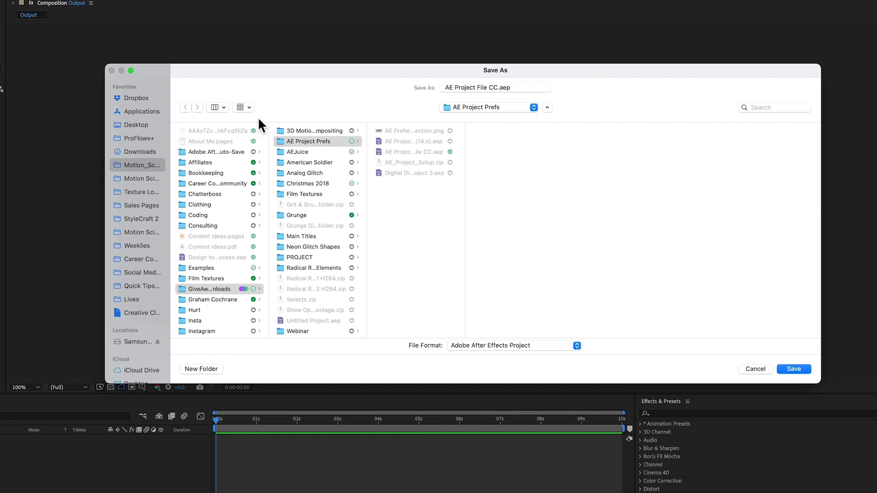
pyautogui.click(224, 107)
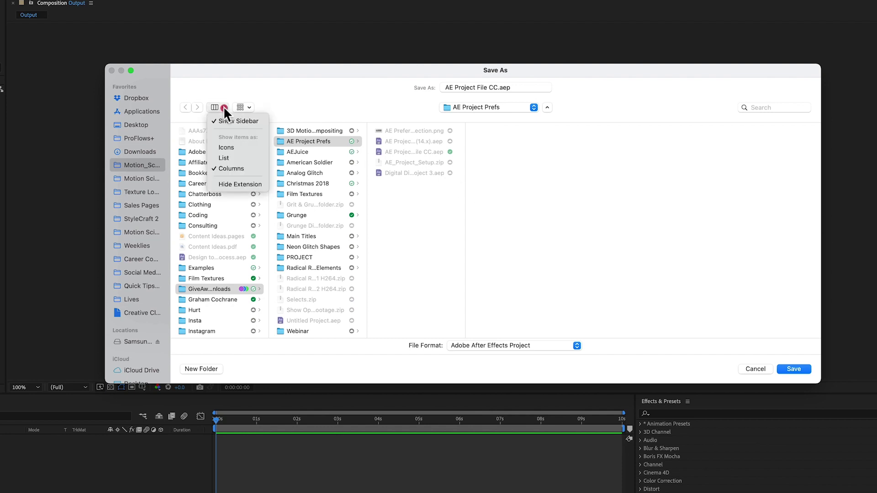
pyautogui.click(229, 154)
pyautogui.moveTo(169, 157); pyautogui.dragTo(88, 166)
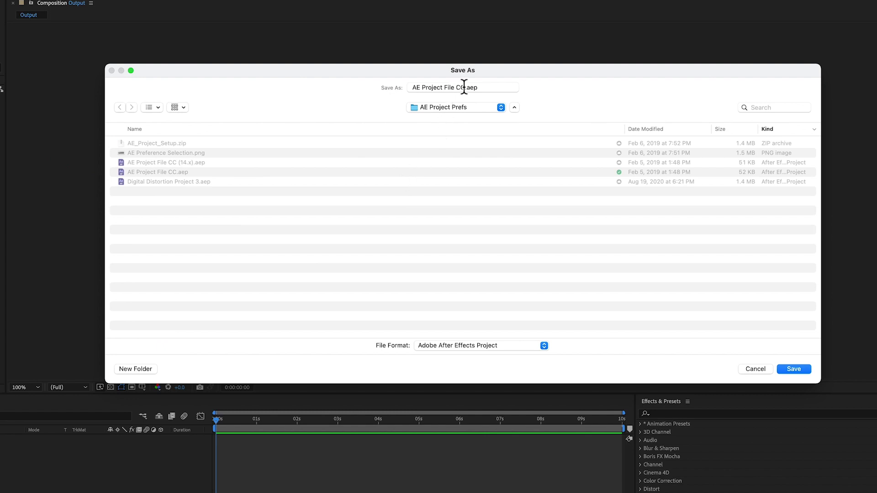
pyautogui.moveTo(465, 87); pyautogui.dragTo(388, 87)
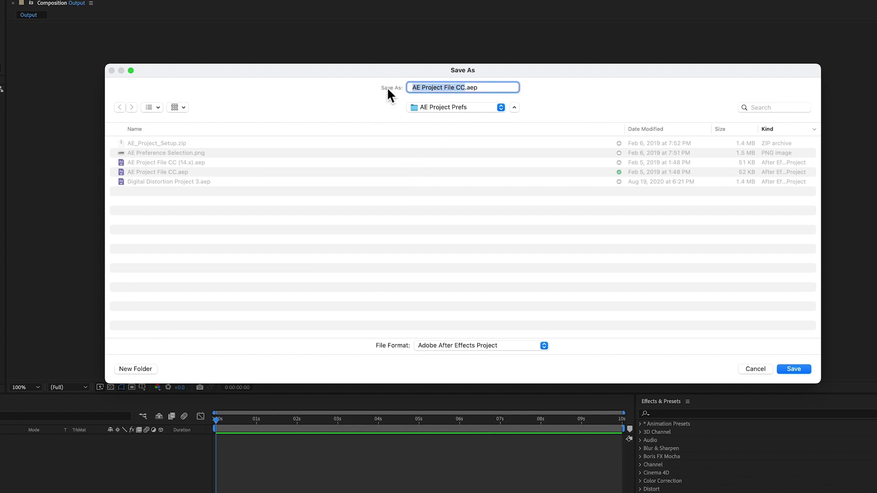
pyautogui.press('Return')
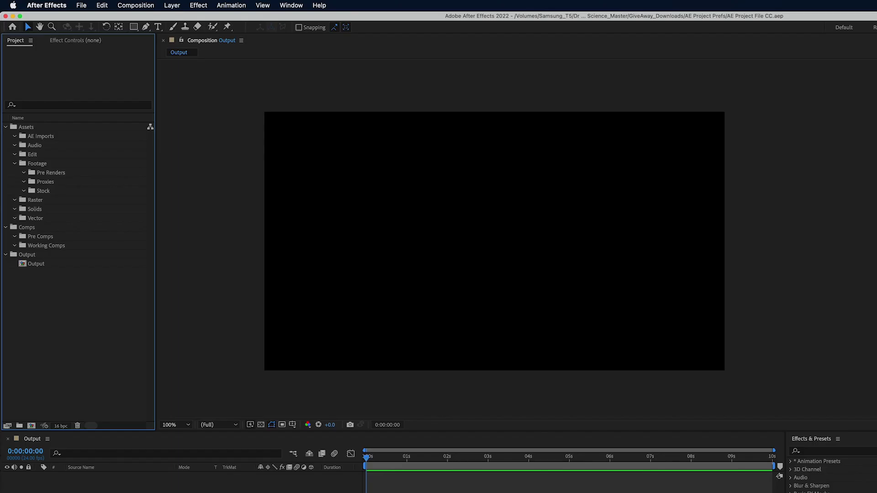
# In New Project preferences, choose AE Project File CC.aep as the project template.
pyautogui.click(54, 5)
pyautogui.moveTo(54, 34)
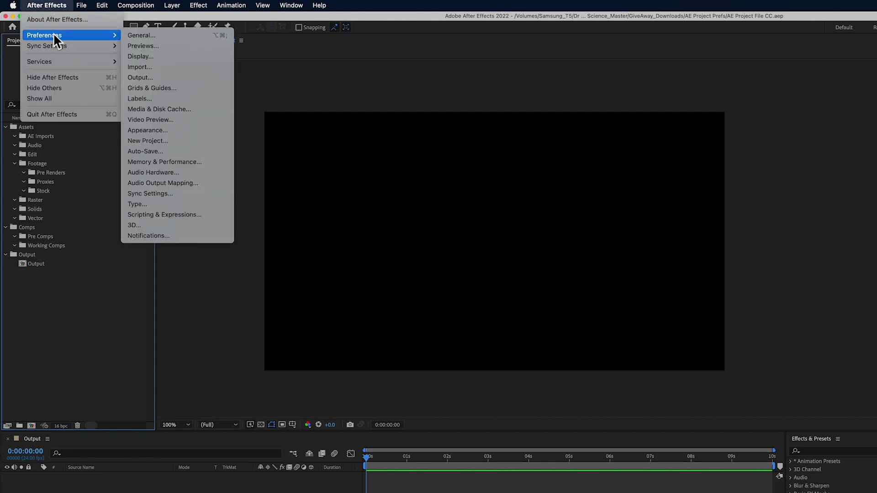
pyautogui.click(136, 34)
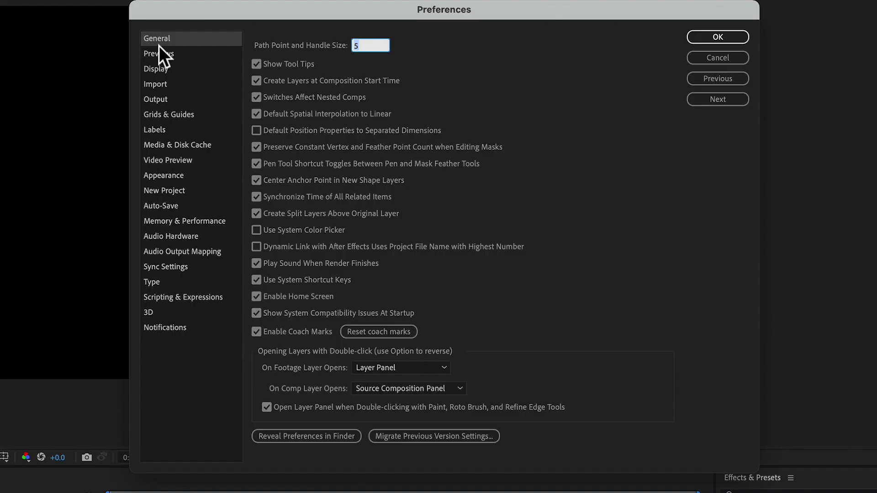
pyautogui.click(166, 190)
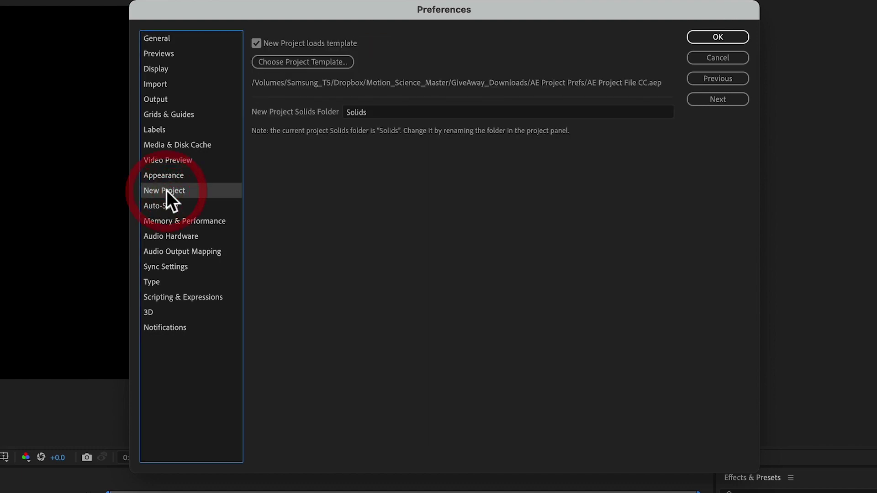
pyautogui.click(289, 60)
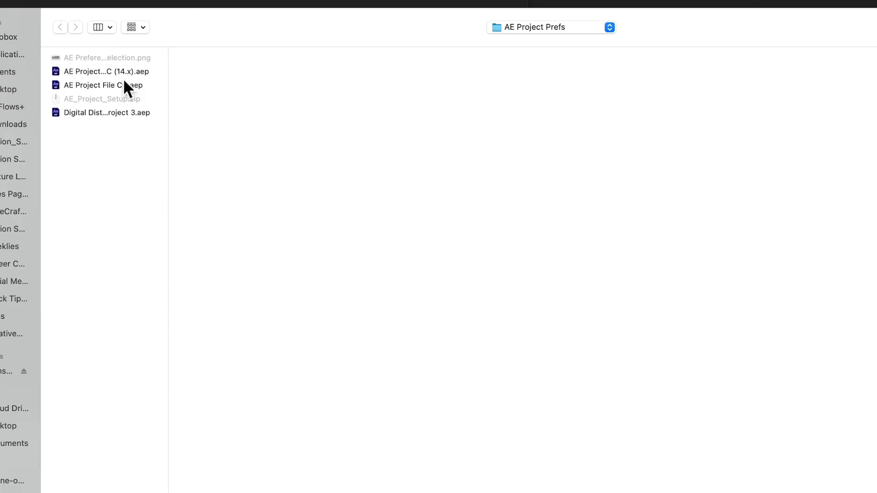
pyautogui.click(119, 82)
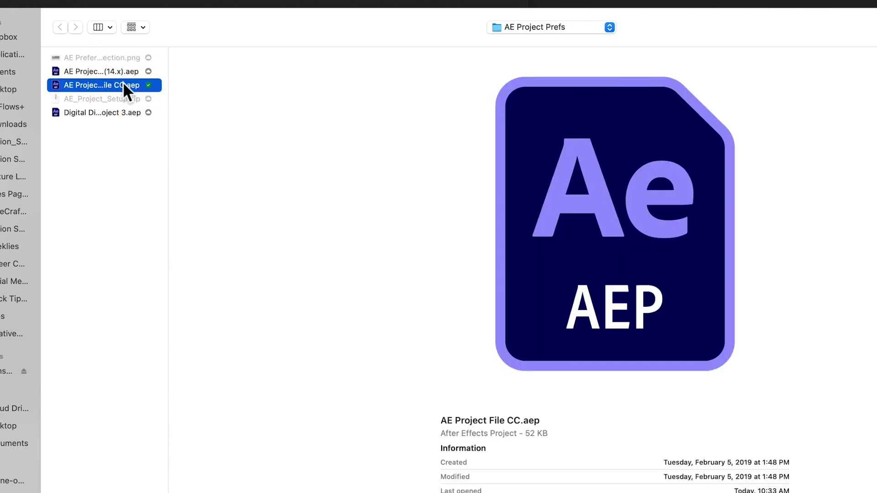
pyautogui.press('Return')
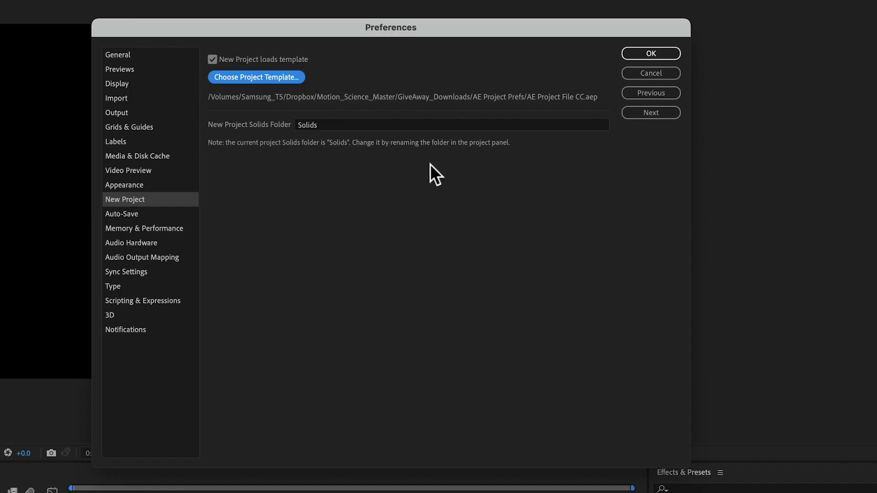
pyautogui.click(645, 53)
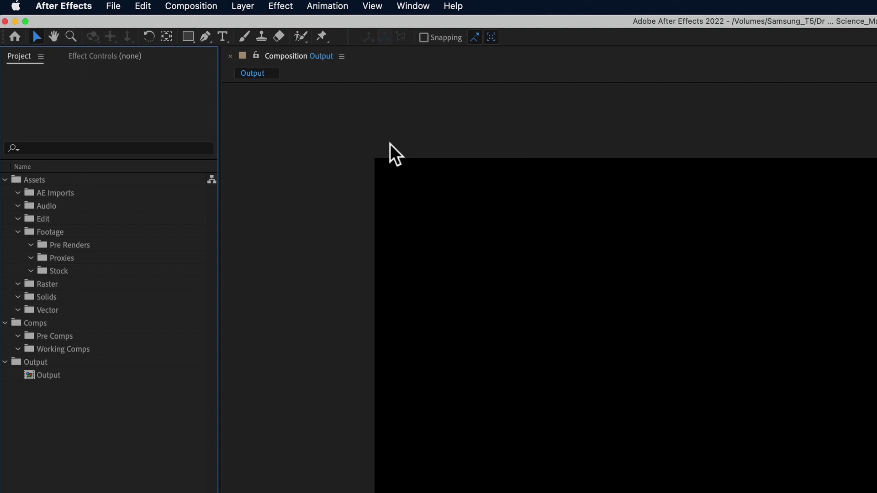
# Create a new project with File > New > New Project.
pyautogui.click(118, 6)
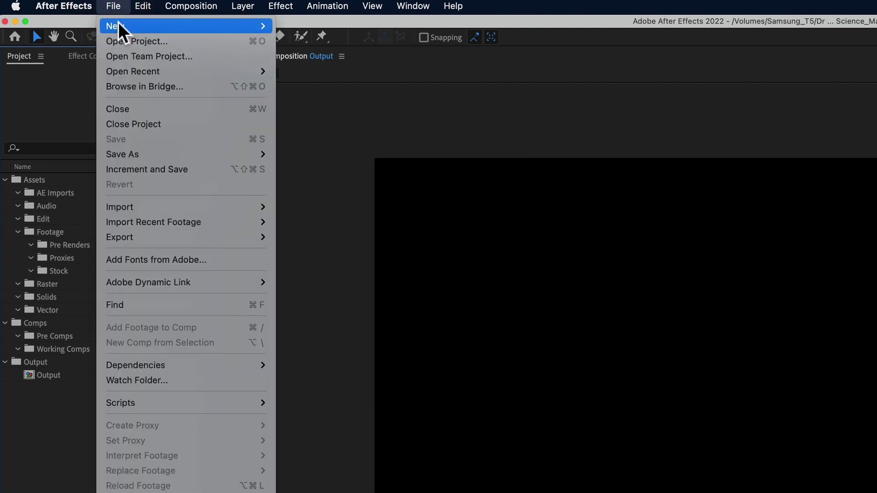
pyautogui.moveTo(120, 25)
pyautogui.click(286, 26)
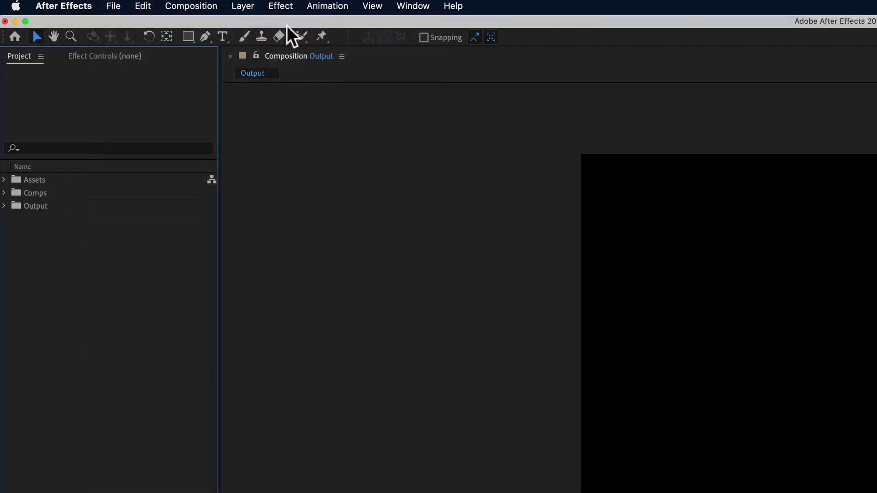
# Expand Output, Comps and Assets, plus the AE Imports, Audio, Edit and Footage subfolders.
pyautogui.click(4, 206)
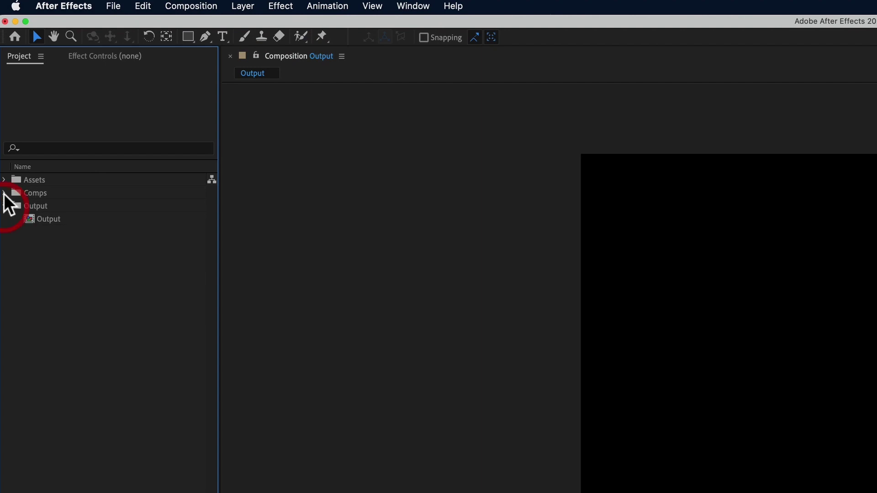
pyautogui.click(4, 193)
pyautogui.click(4, 180)
pyautogui.click(16, 193)
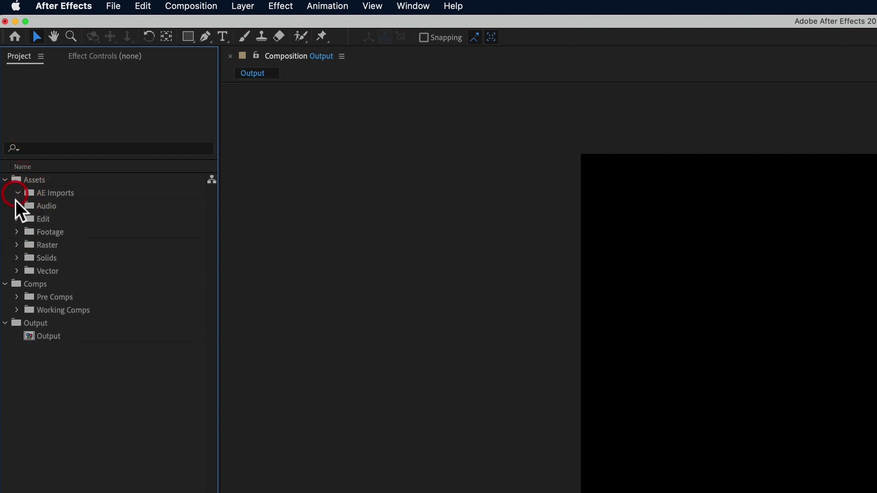
pyautogui.click(16, 206)
pyautogui.click(17, 219)
pyautogui.click(17, 232)
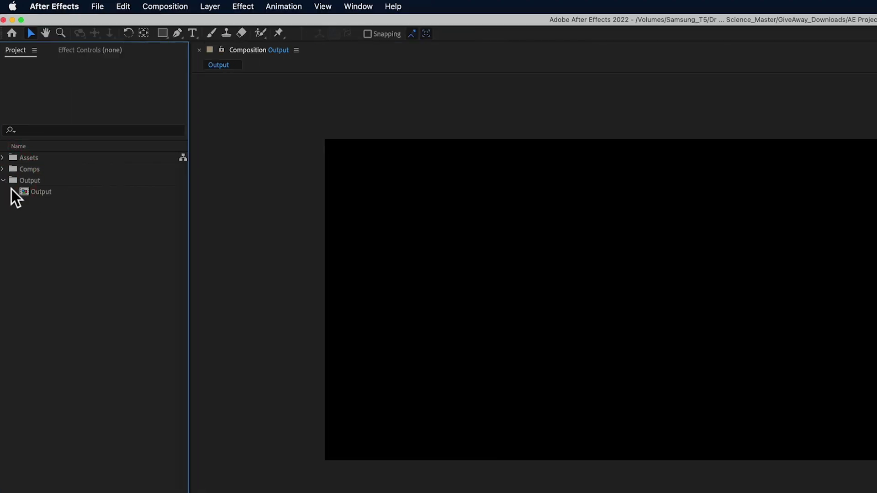
# Select the Output comp and expand Comps, Working Comps, Assets and AE Imports.
pyautogui.click(27, 193)
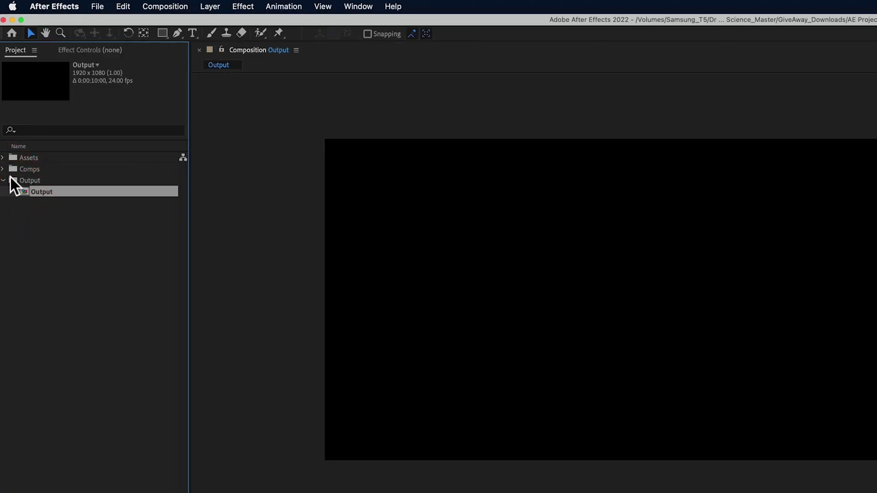
pyautogui.click(3, 169)
pyautogui.click(15, 192)
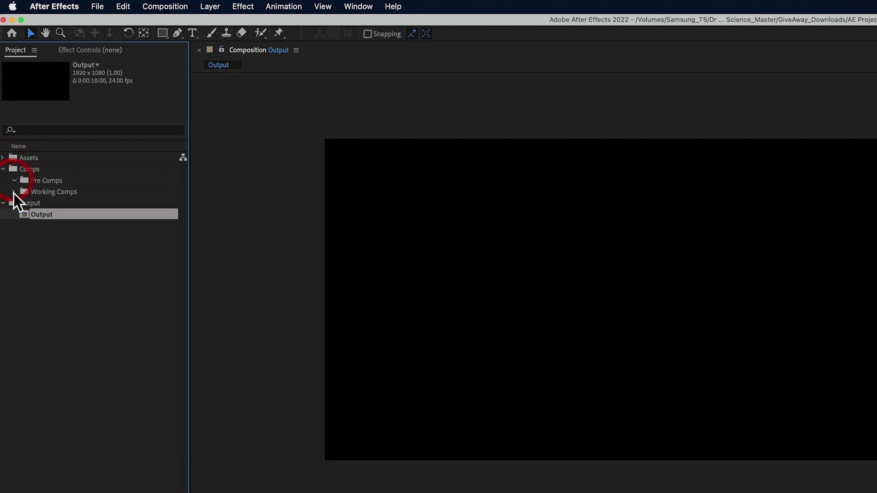
pyautogui.click(2, 158)
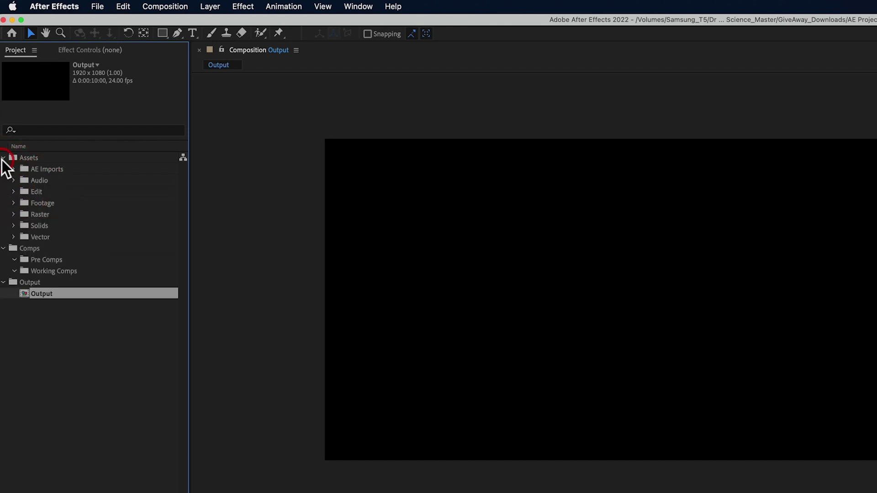
pyautogui.click(37, 168)
pyautogui.click(14, 169)
# Expand Audio, Edit, Footage, Pre Renders, Proxies, Stock, Raster and Vector folders.
pyautogui.click(14, 180)
pyautogui.click(14, 192)
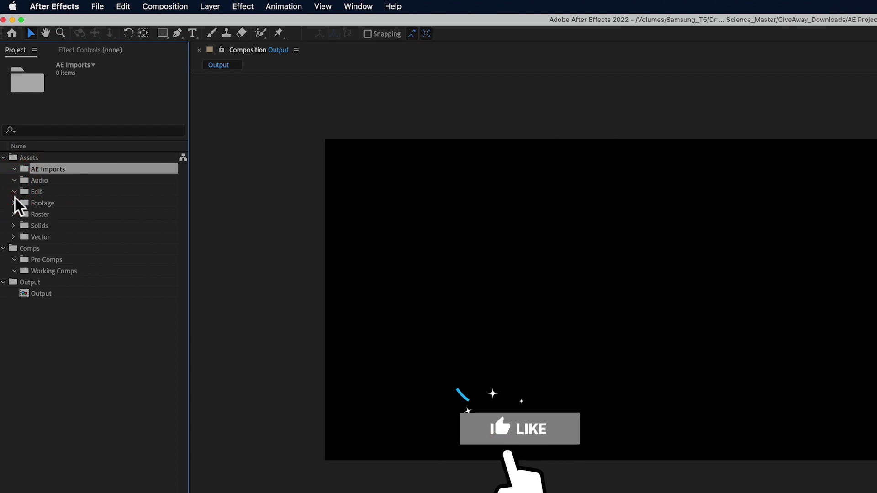
pyautogui.click(14, 203)
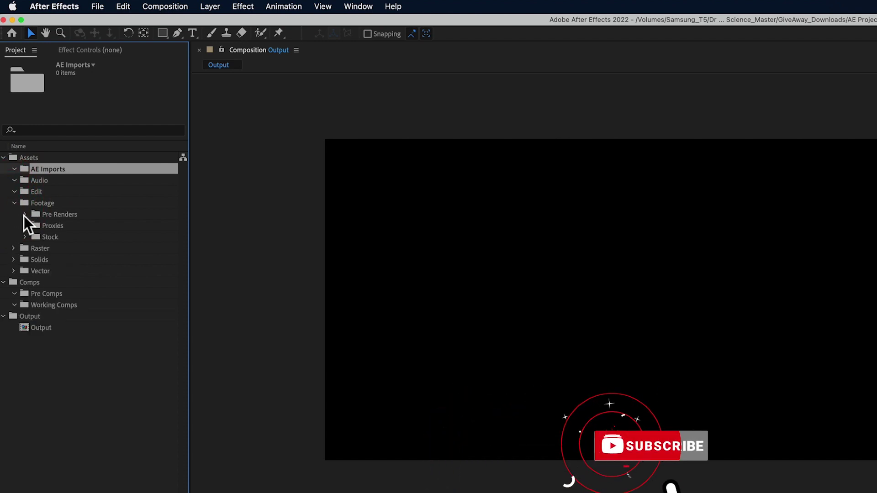
pyautogui.click(25, 215)
pyautogui.click(26, 226)
pyautogui.click(26, 237)
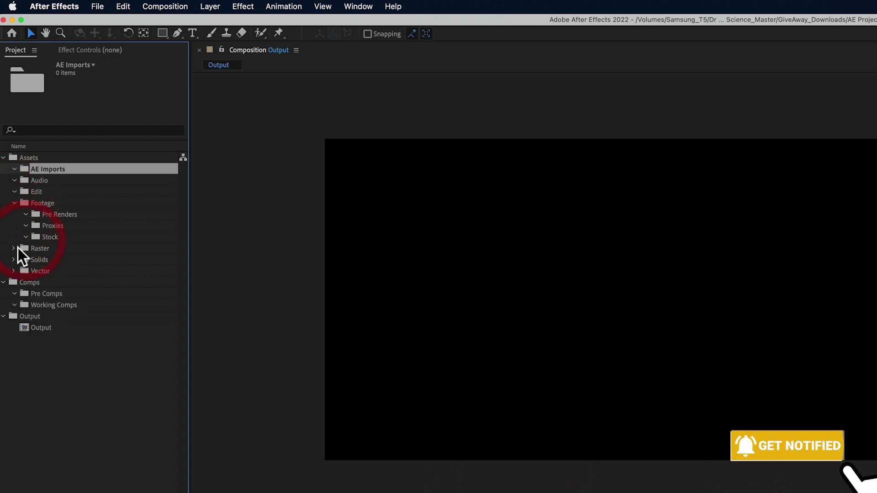
pyautogui.click(14, 248)
pyautogui.click(14, 271)
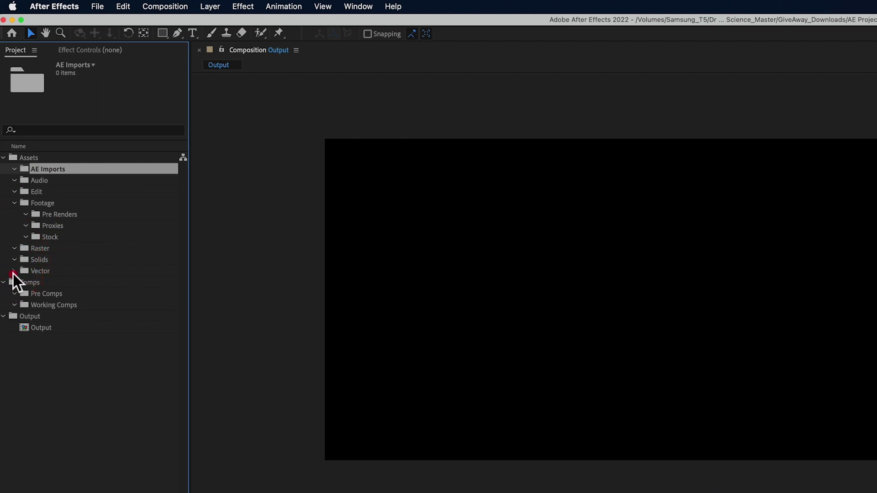